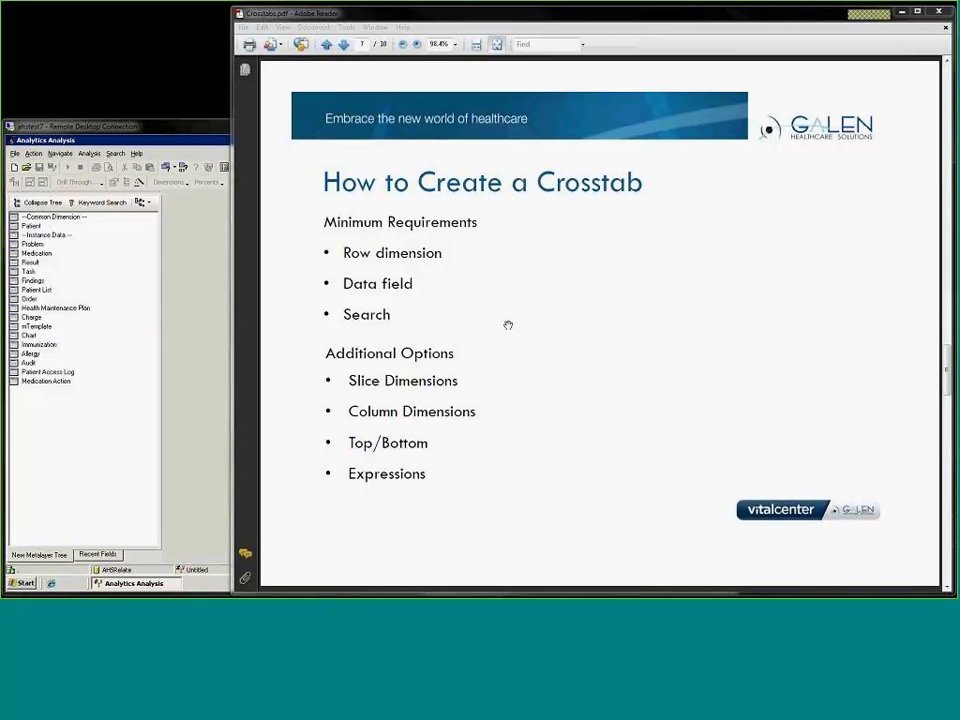
# Add patientencounters-perfprovidername from Patient > Encounters as the crosstab's row dimension, then return to the slide
pyautogui.click(204, 345)
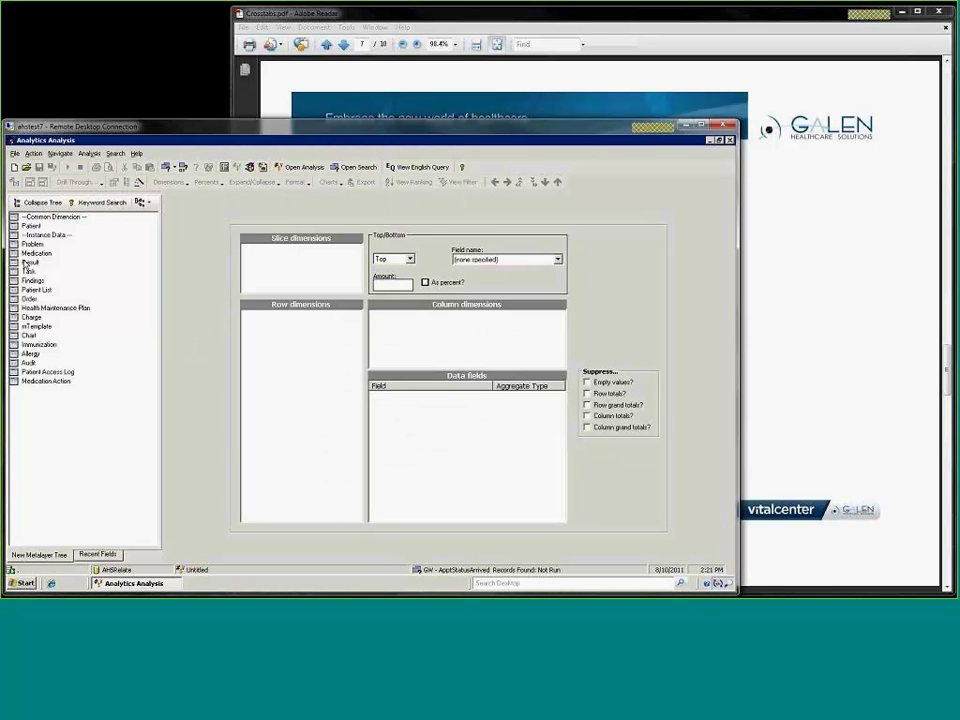
pyautogui.click(13, 226)
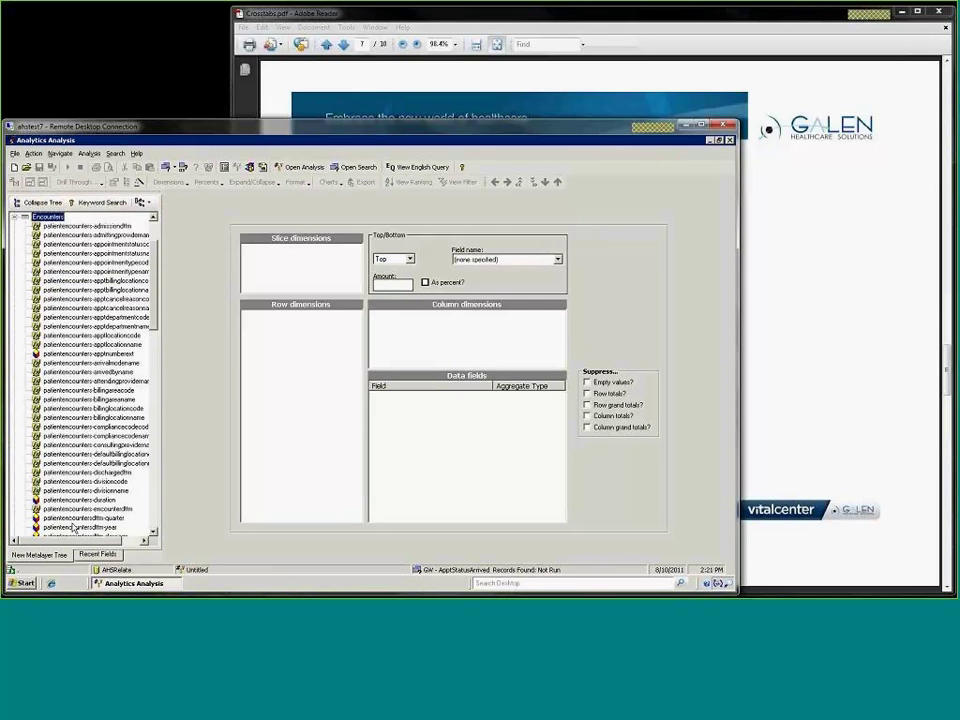
pyautogui.click(84, 541)
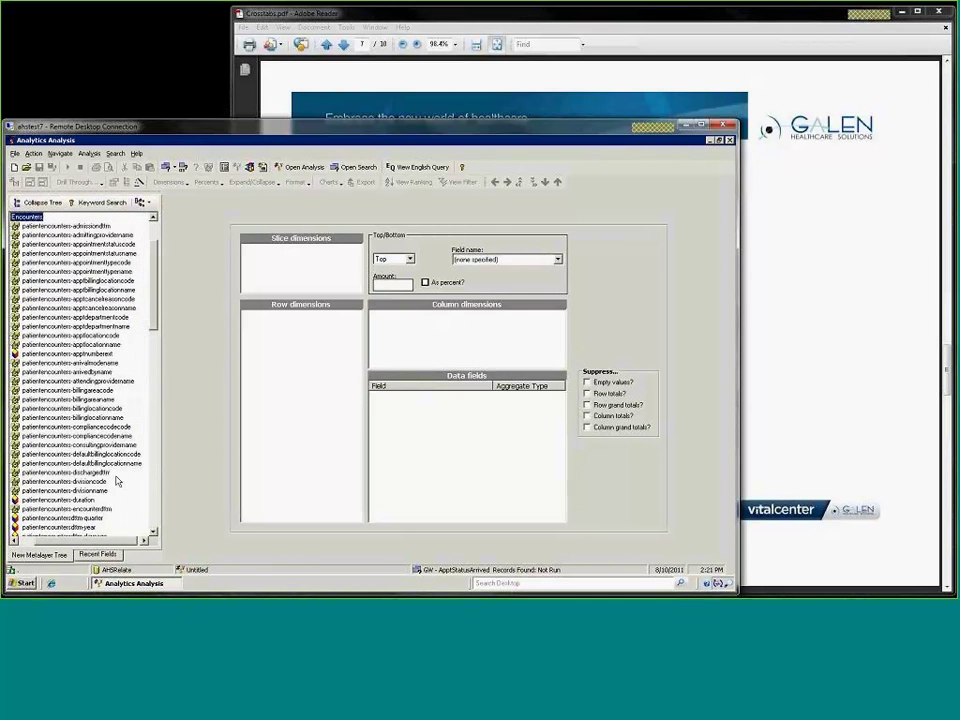
pyautogui.moveTo(155, 263); pyautogui.dragTo(156, 414)
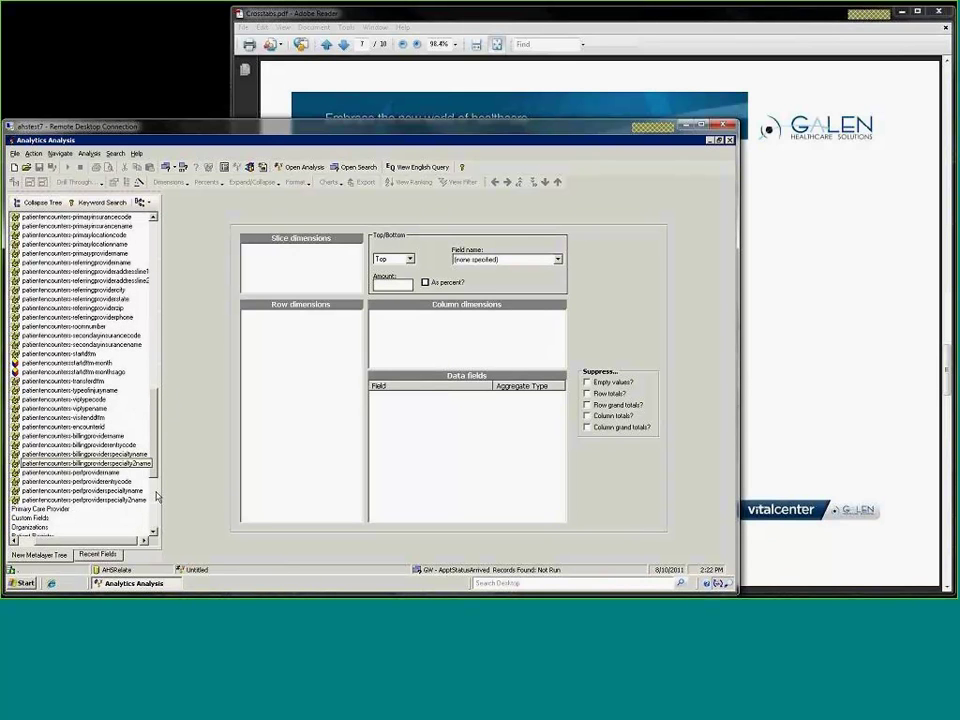
pyautogui.doubleClick(88, 473)
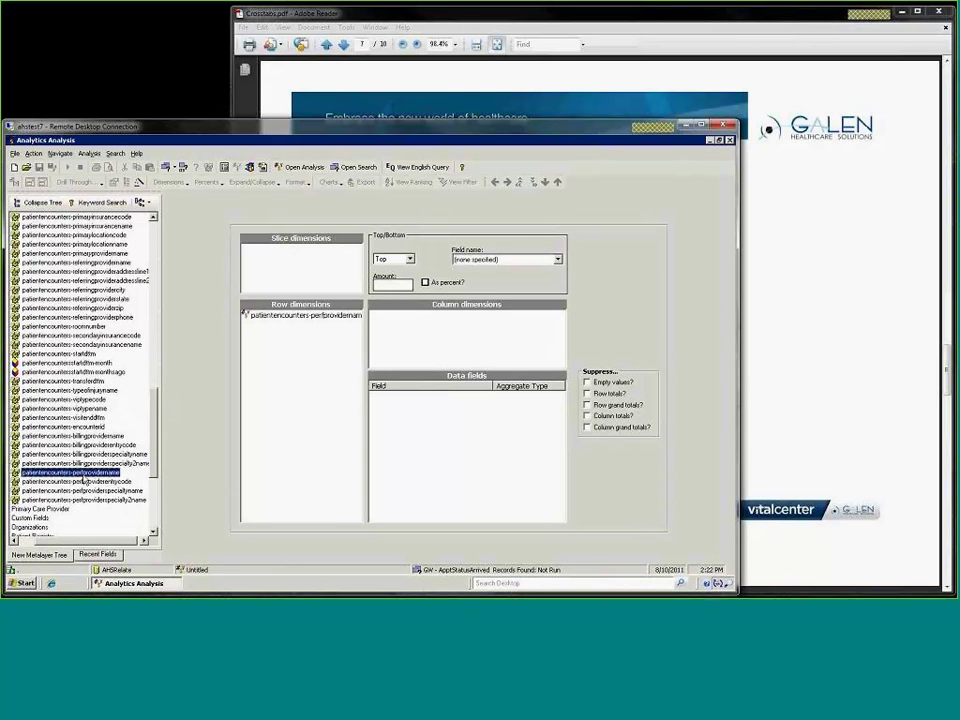
pyautogui.moveTo(87, 466)
pyautogui.hotkey('alt', 'Tab')
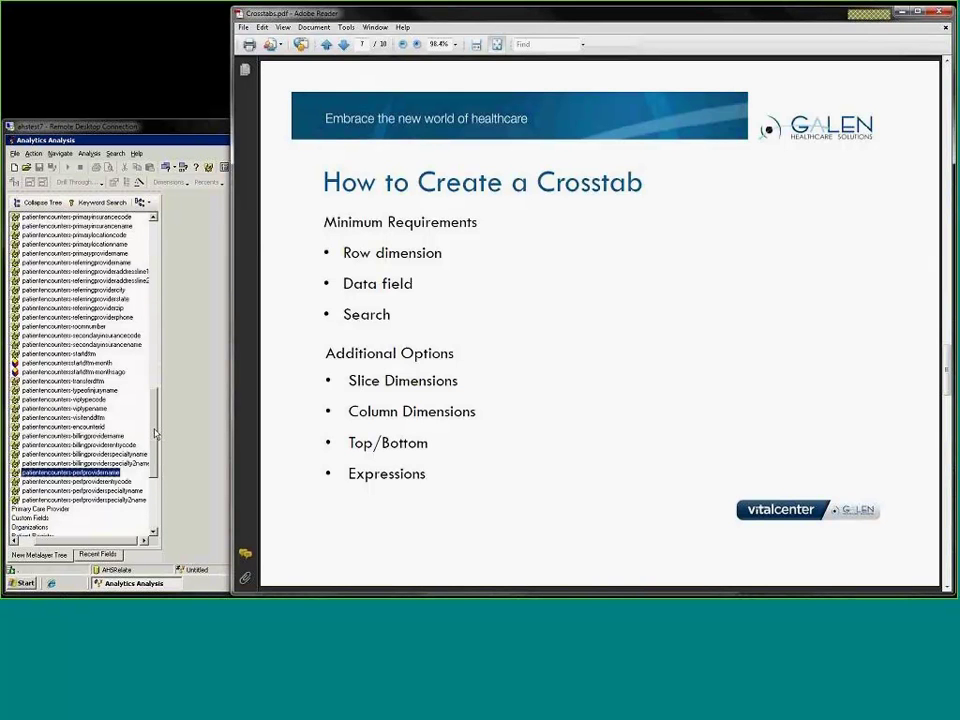
# Bring Analytics Analysis back in front of the slide and scroll the field tree up
pyautogui.click(156, 428)
pyautogui.moveTo(155, 445)
pyautogui.mouseDown()
pyautogui.moveTo(166, 292)
pyautogui.moveTo(153, 325)
pyautogui.moveTo(153, 455)
pyautogui.mouseUp()
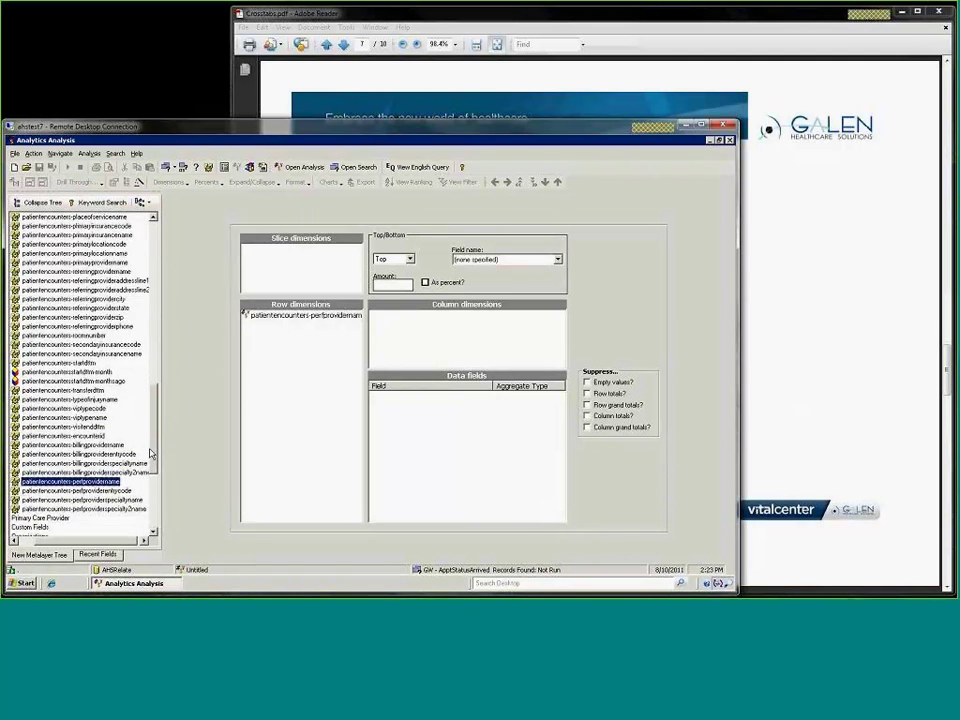
# Add patientencounters-encounterid to Data fields with its aggregate type set to Count
pyautogui.click(60, 436)
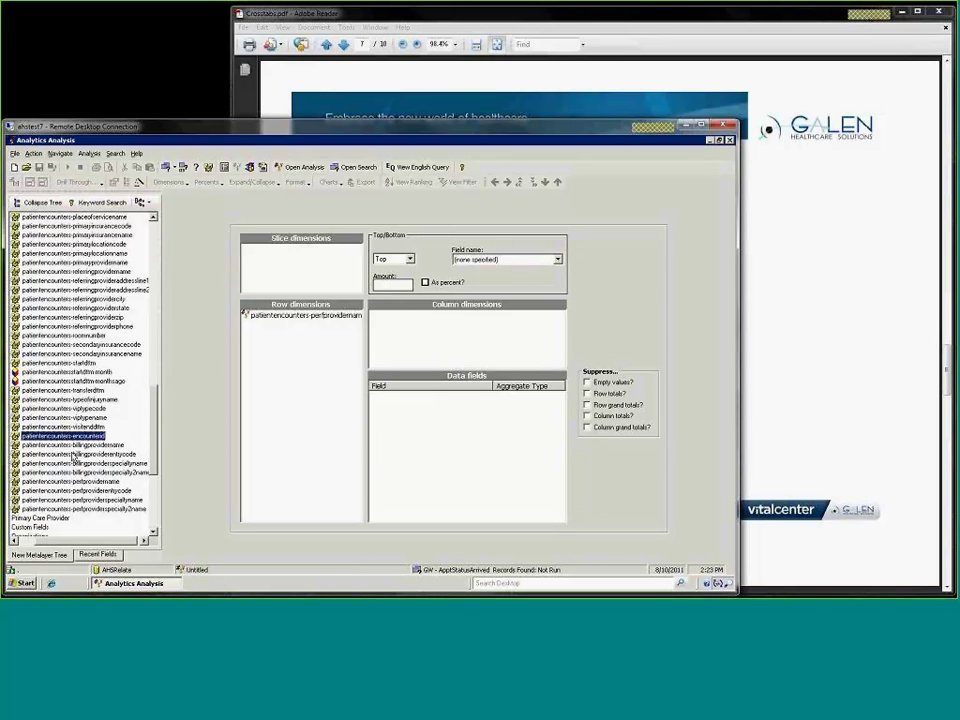
pyautogui.moveTo(60, 436); pyautogui.dragTo(439, 467)
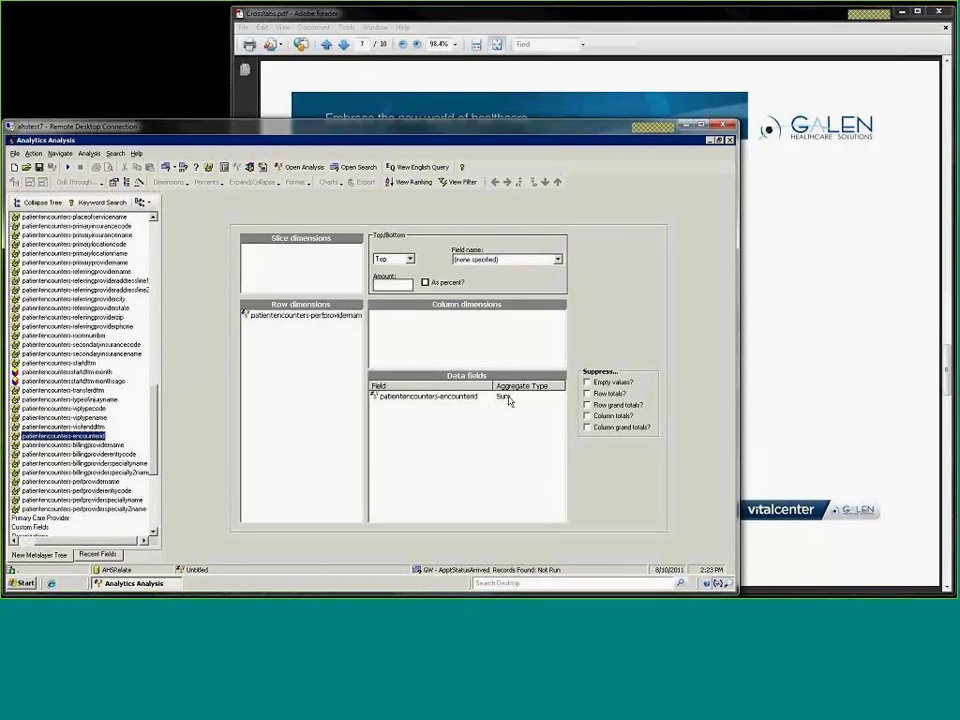
pyautogui.click(449, 398)
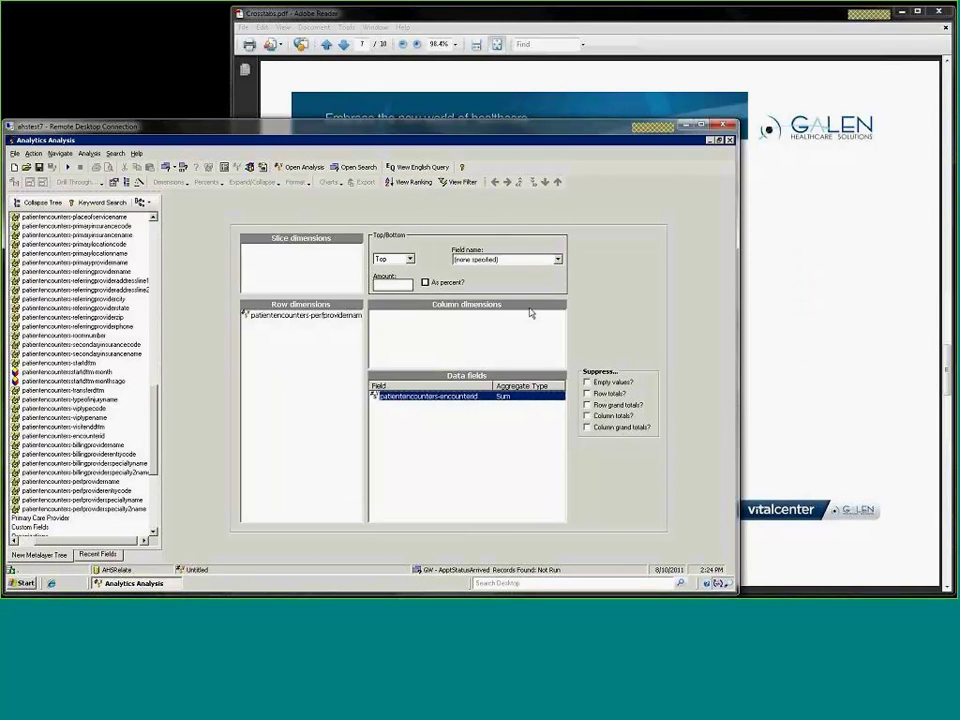
pyautogui.rightClick(499, 400)
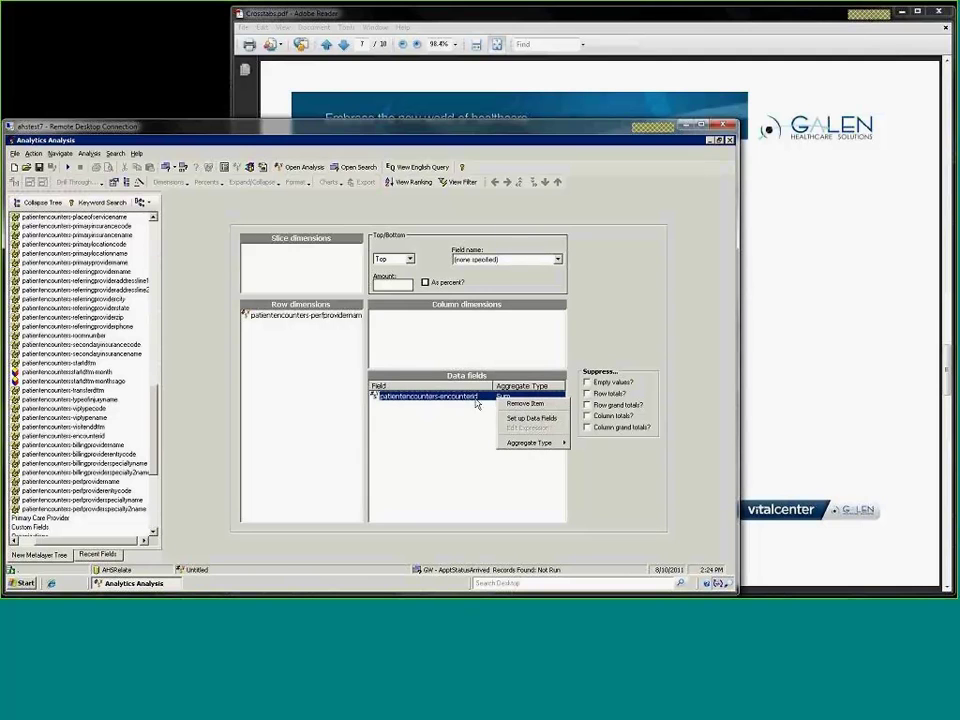
pyautogui.rightClick(438, 400)
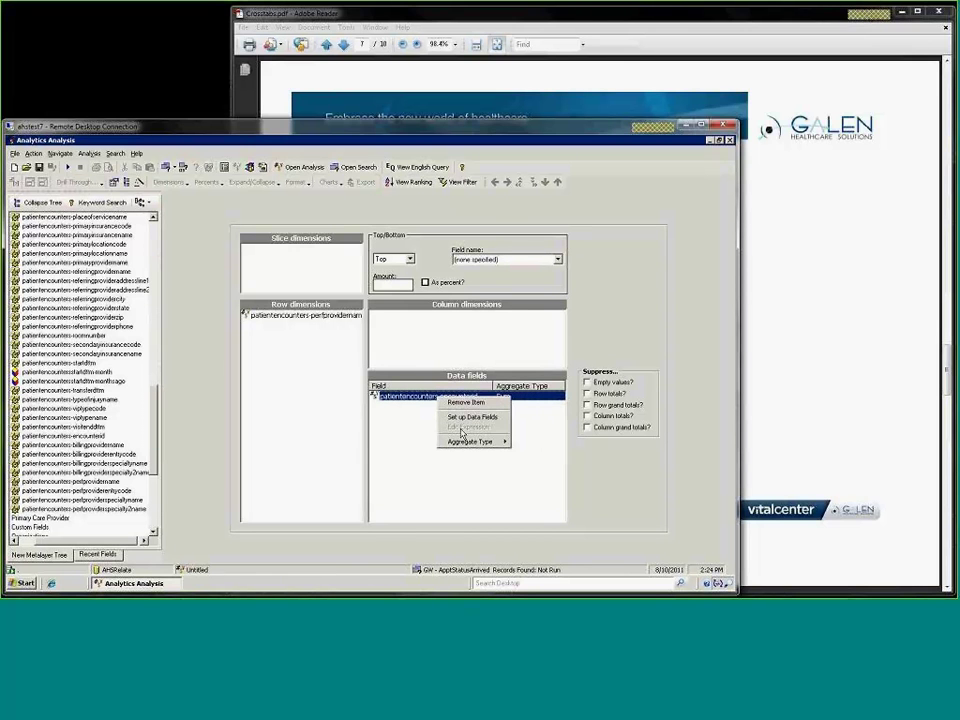
pyautogui.moveTo(474, 446)
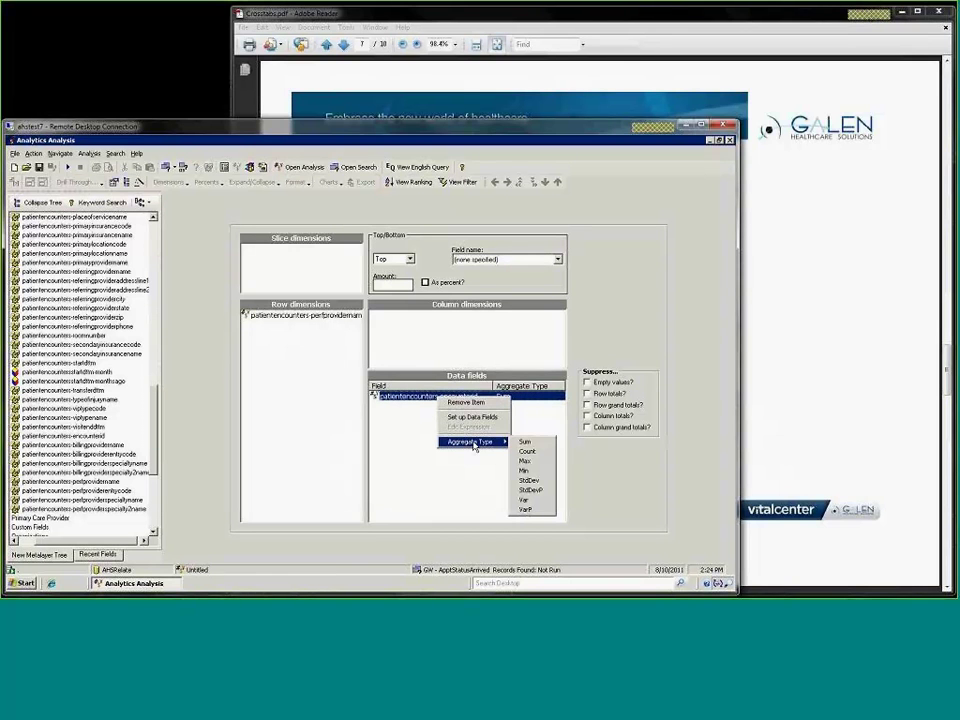
pyautogui.click(527, 451)
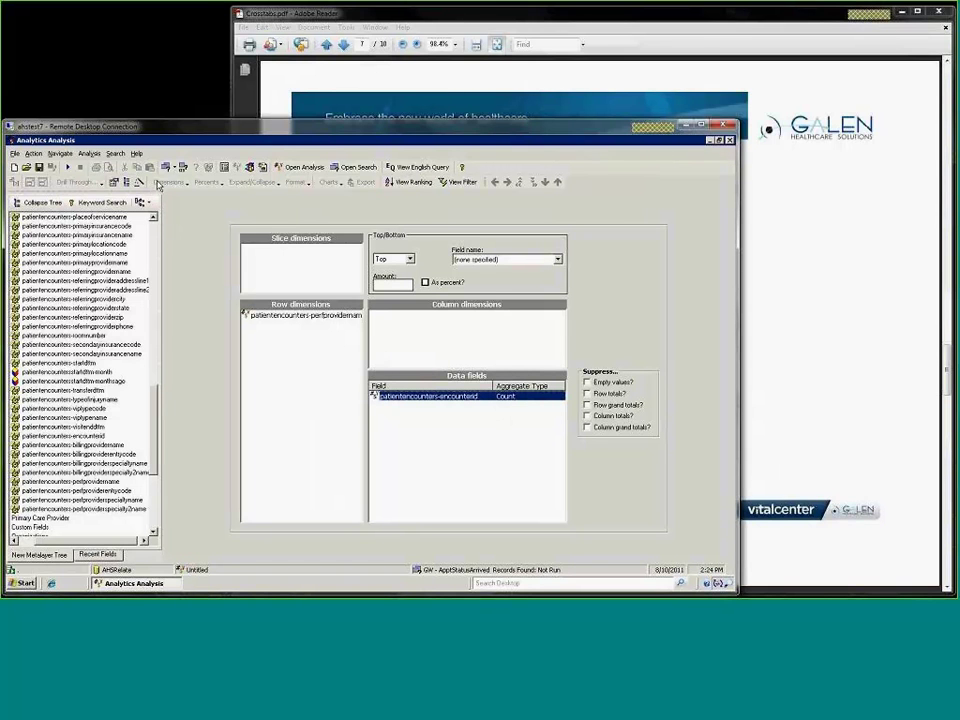
pyautogui.click(798, 295)
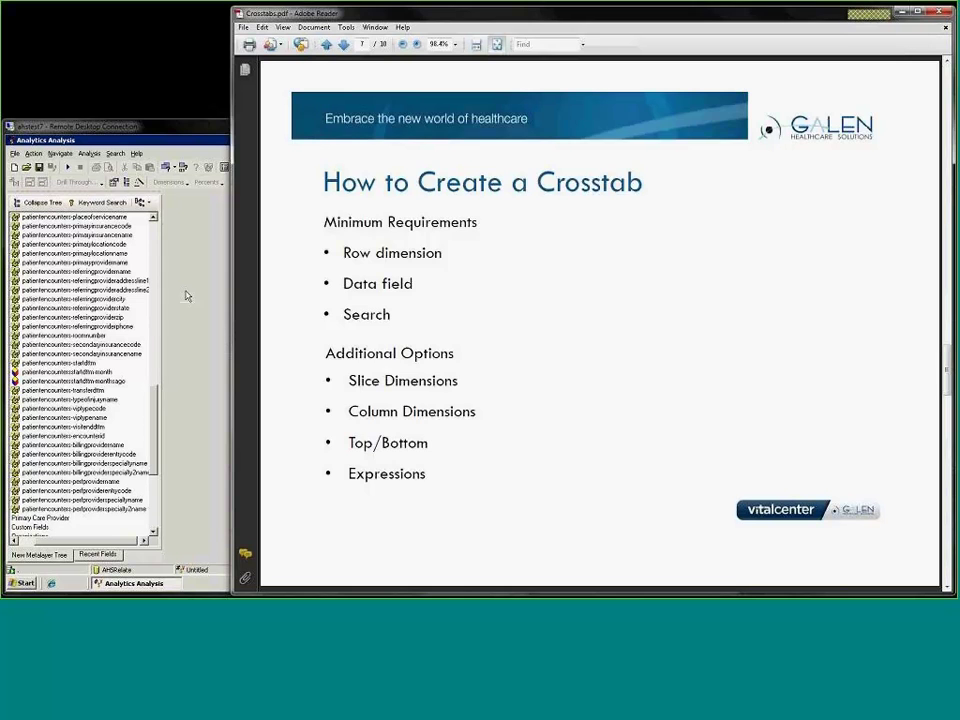
pyautogui.doubleClick(95, 127)
# Edit the GW - ApptStatusArrived search, keeping appointmentstatusname = Arrived, and accept it
pyautogui.click(115, 153)
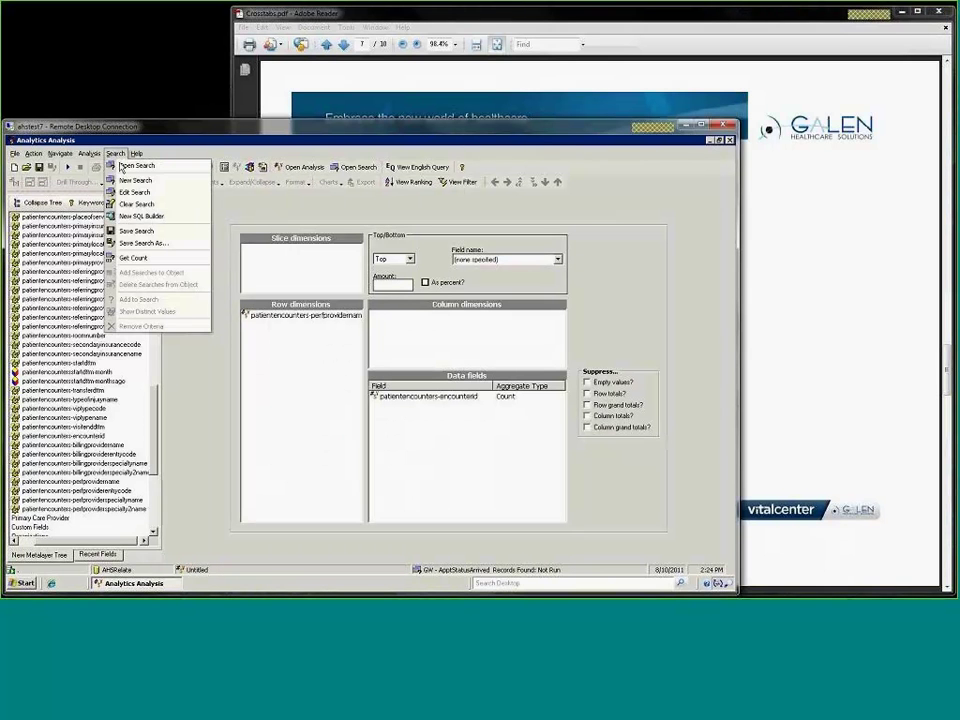
pyautogui.click(133, 193)
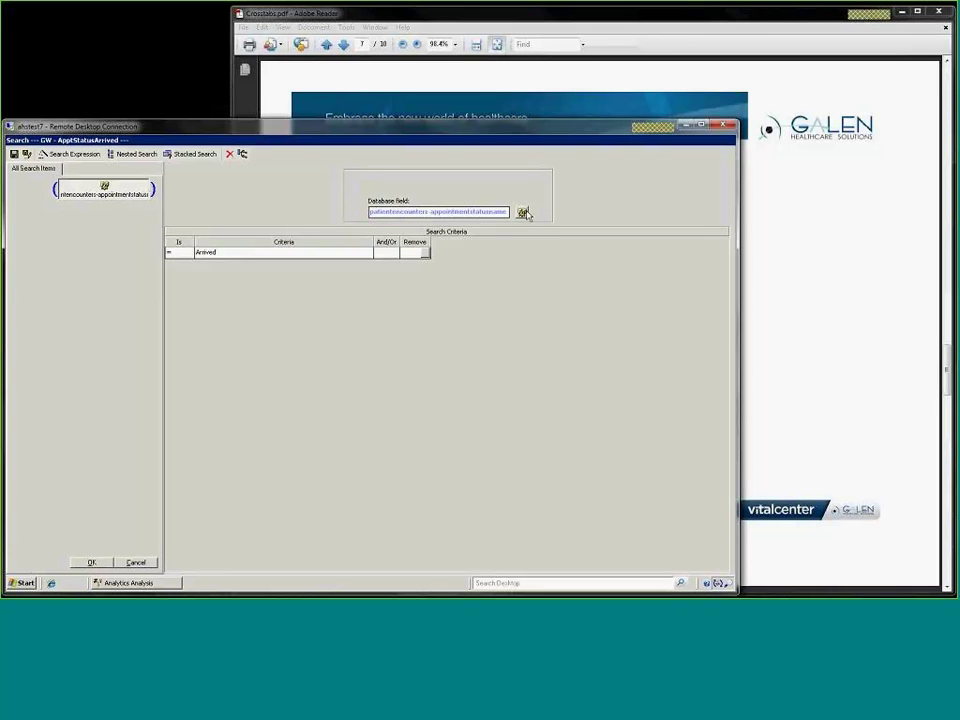
pyautogui.click(166, 251)
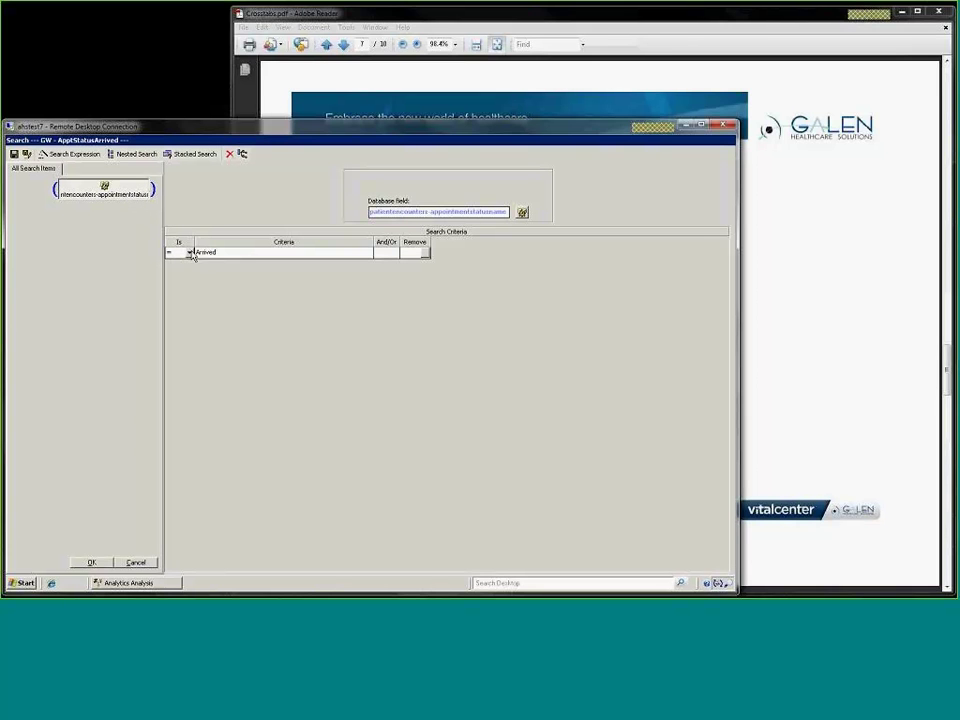
pyautogui.click(241, 250)
pyautogui.click(91, 562)
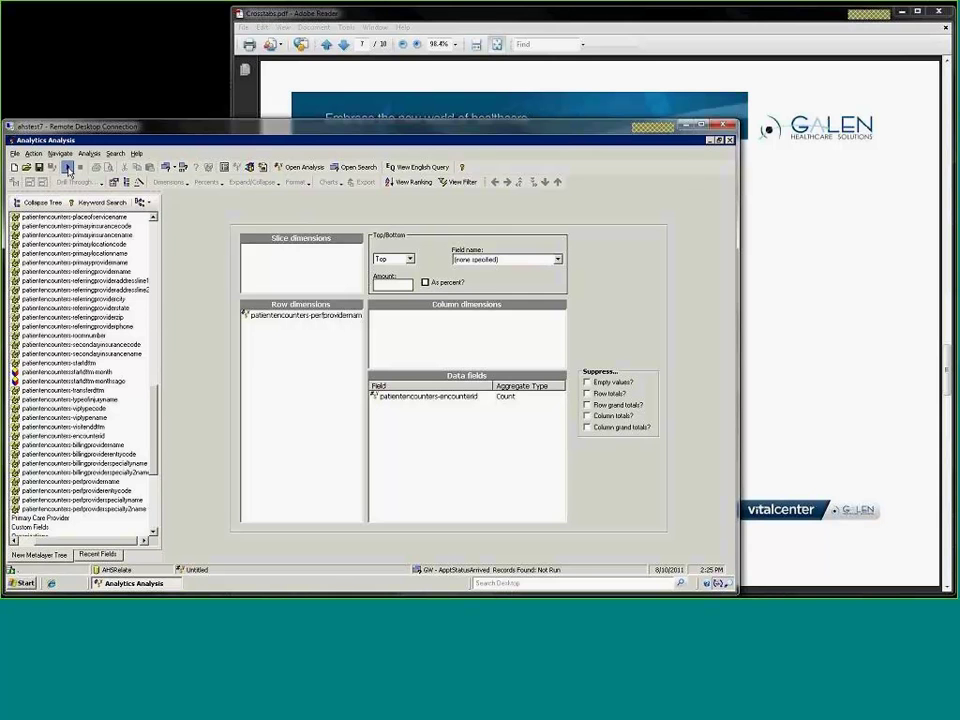
# Run the crosstab and review per-provider counts, the largest being 322 of 2,459
pyautogui.click(68, 168)
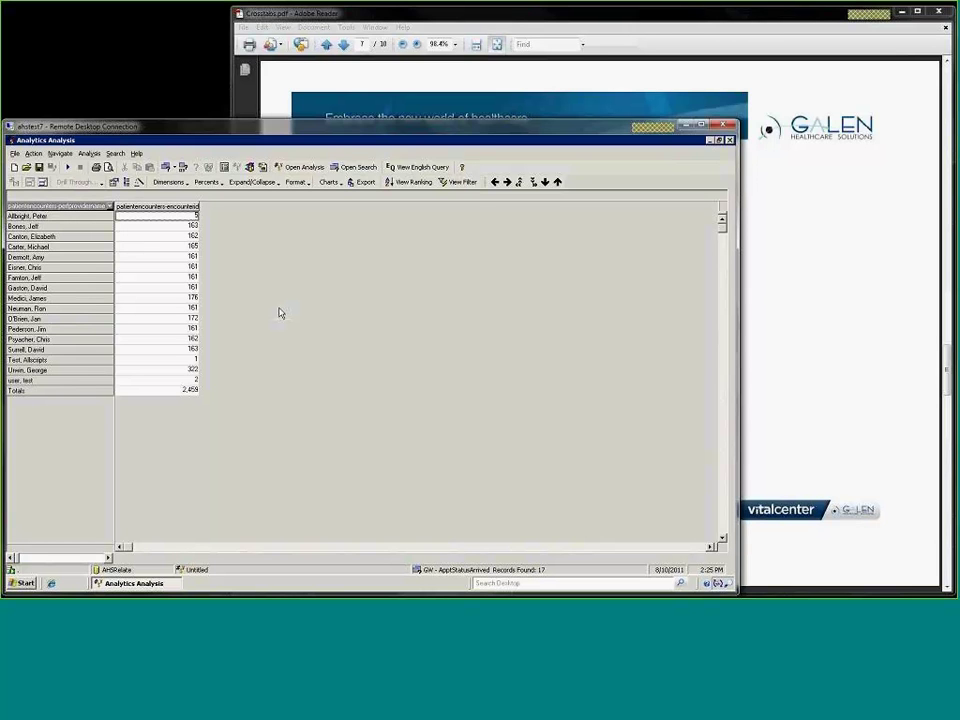
pyautogui.click(188, 369)
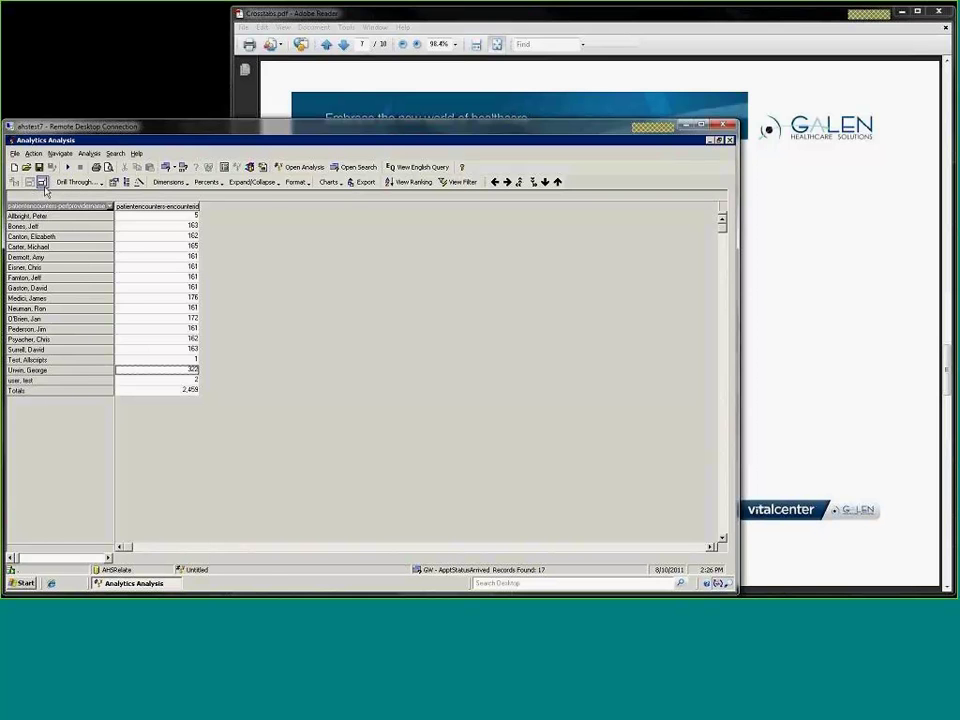
# Return from the results to the crosstab layout, view the slide, then come back to Analytics Analysis
pyautogui.click(42, 183)
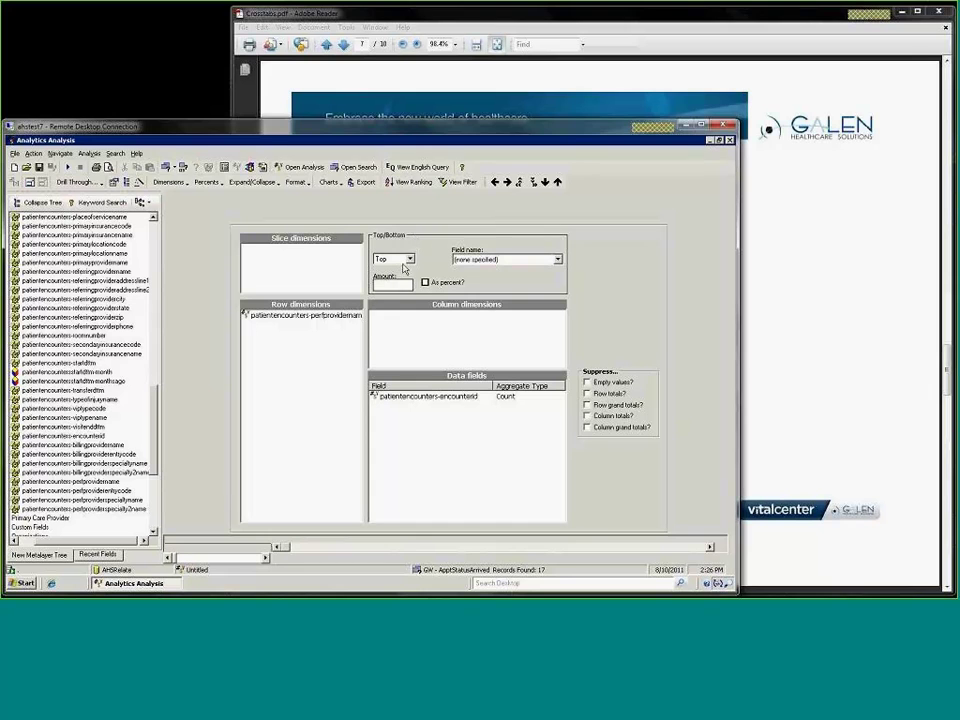
pyautogui.click(802, 311)
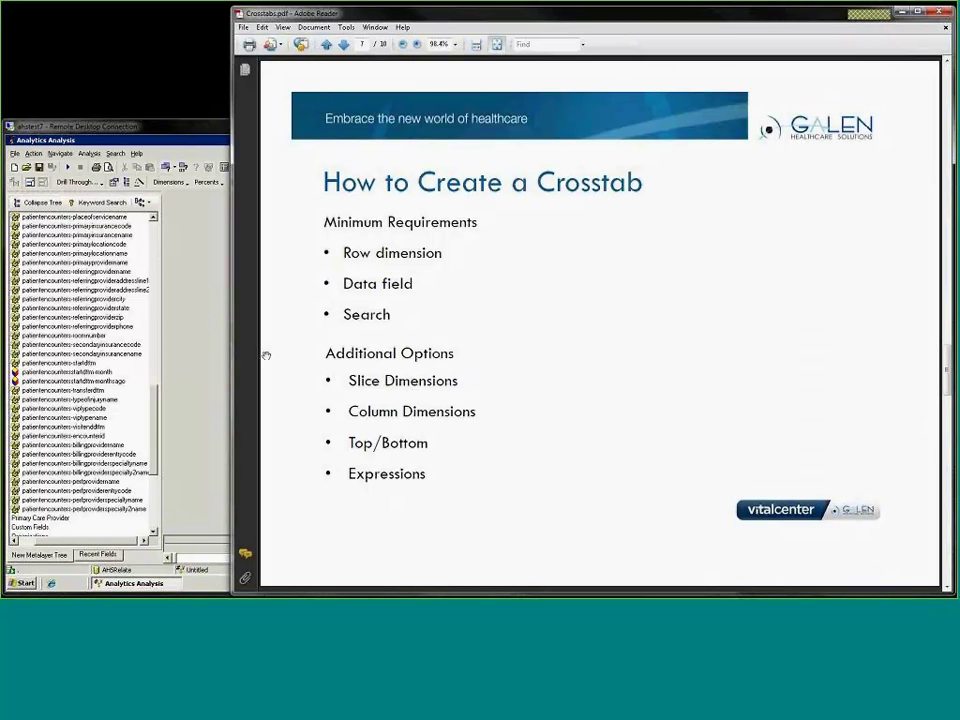
pyautogui.click(152, 243)
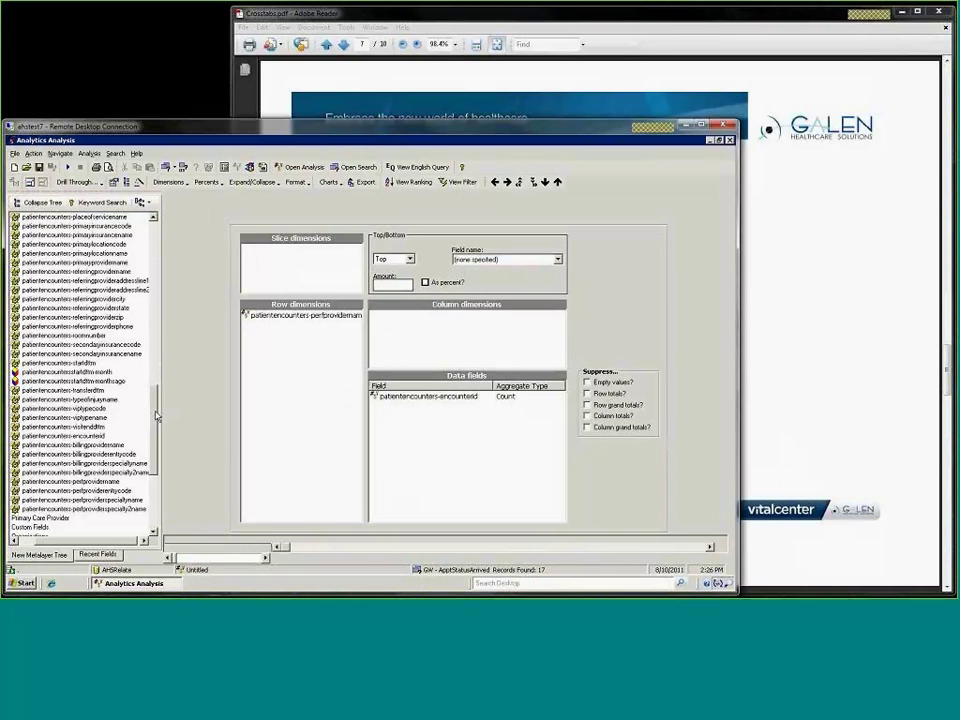
# Add patient-sexname from the Identification fields as a slice dimension
pyautogui.scroll(15, 115, 313)
pyautogui.scroll(3, 168, 244)
pyautogui.doubleClick(45, 281)
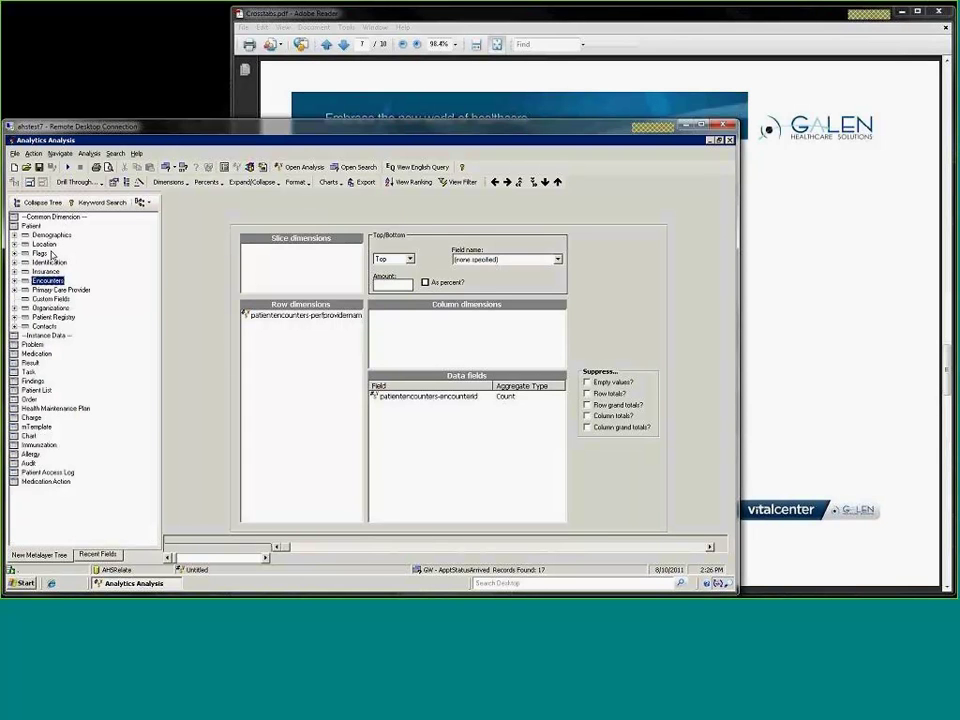
pyautogui.doubleClick(55, 265)
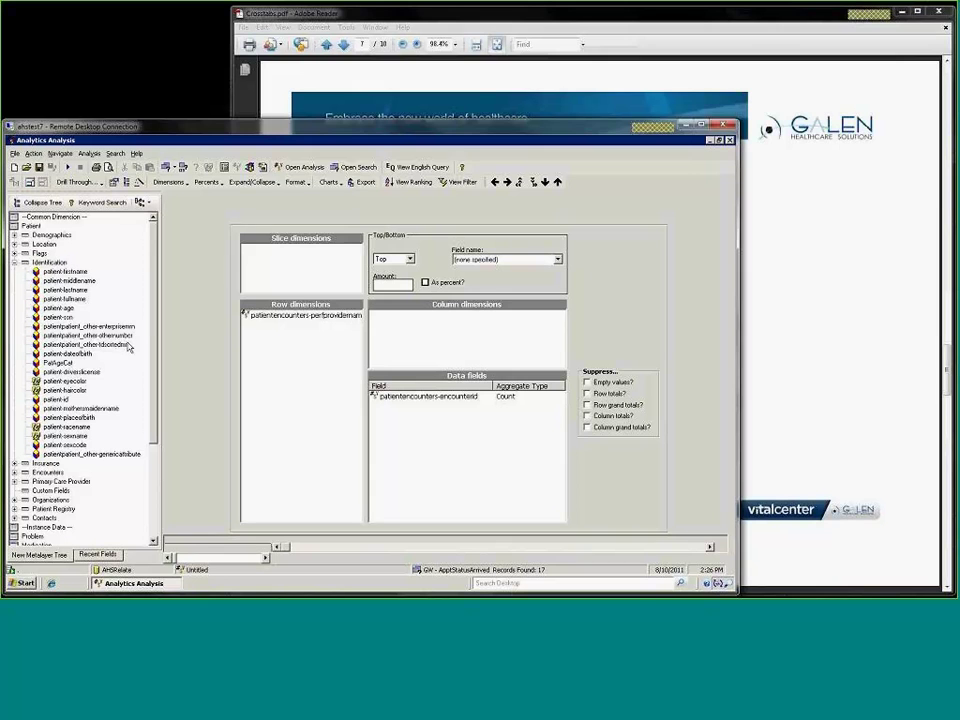
pyautogui.click(56, 363)
pyautogui.click(64, 437)
pyautogui.moveTo(64, 441); pyautogui.dragTo(350, 276)
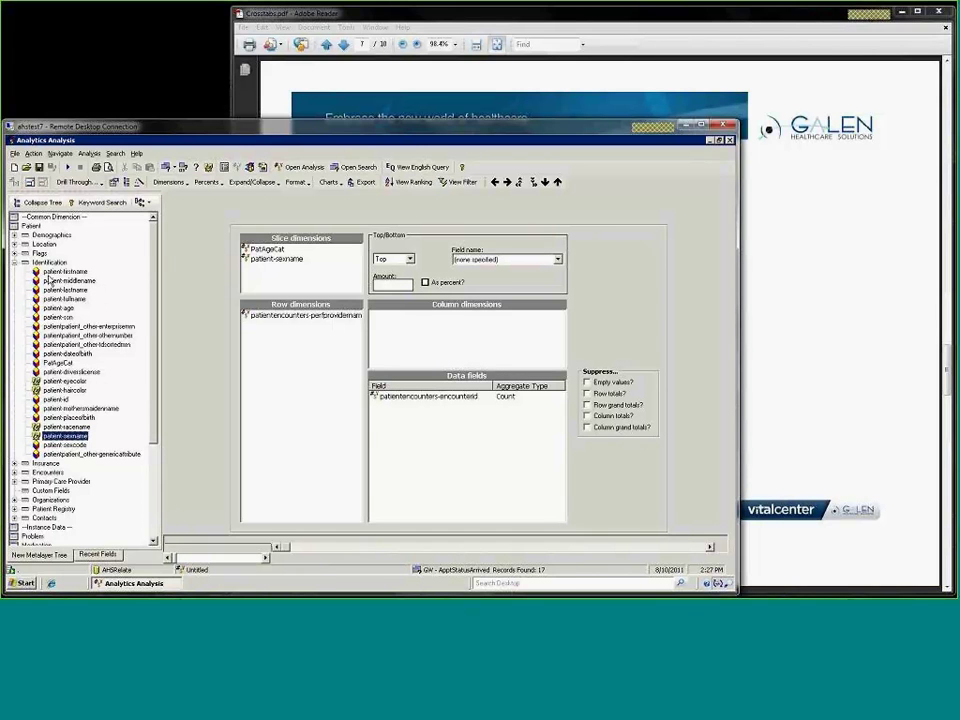
# Add patient-city from Demographics as a slice dimension and run the query
pyautogui.click(14, 262)
pyautogui.click(14, 235)
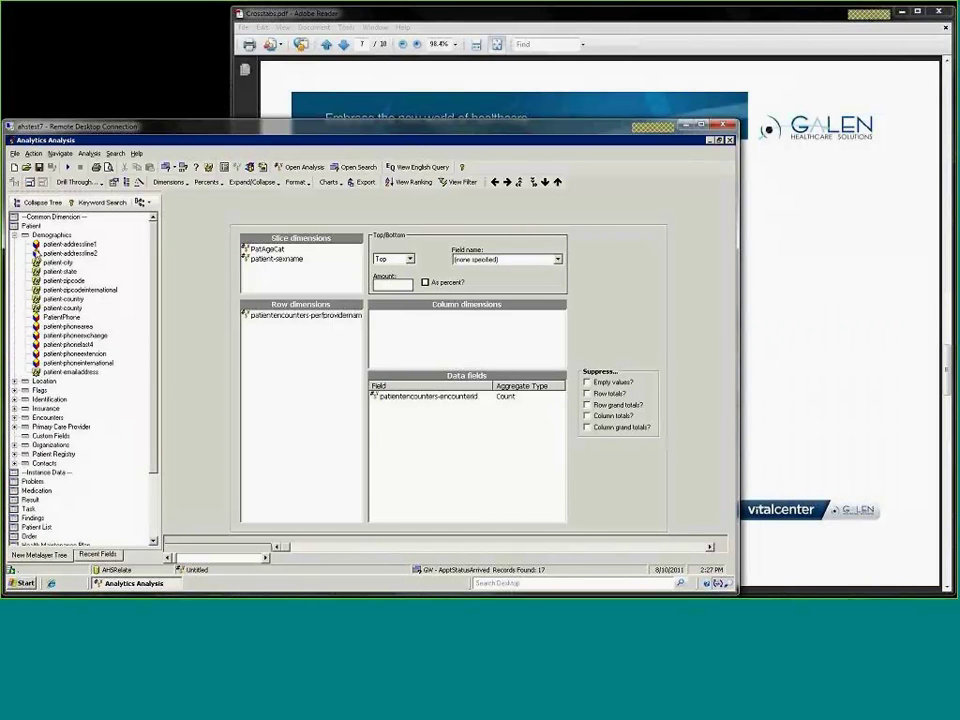
pyautogui.moveTo(40, 262); pyautogui.dragTo(267, 279)
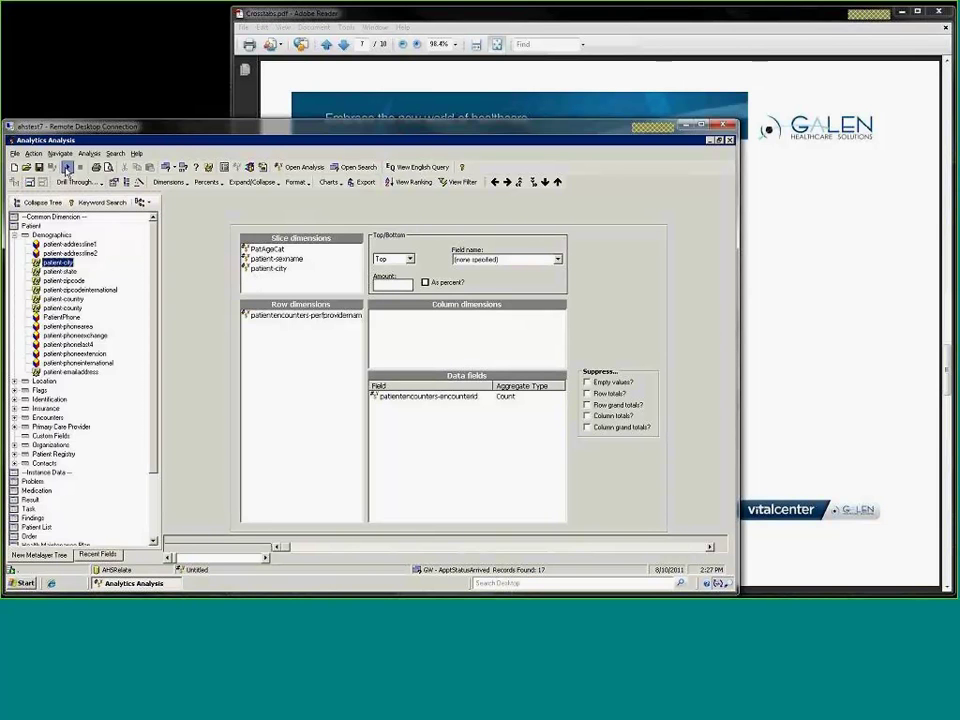
pyautogui.click(68, 167)
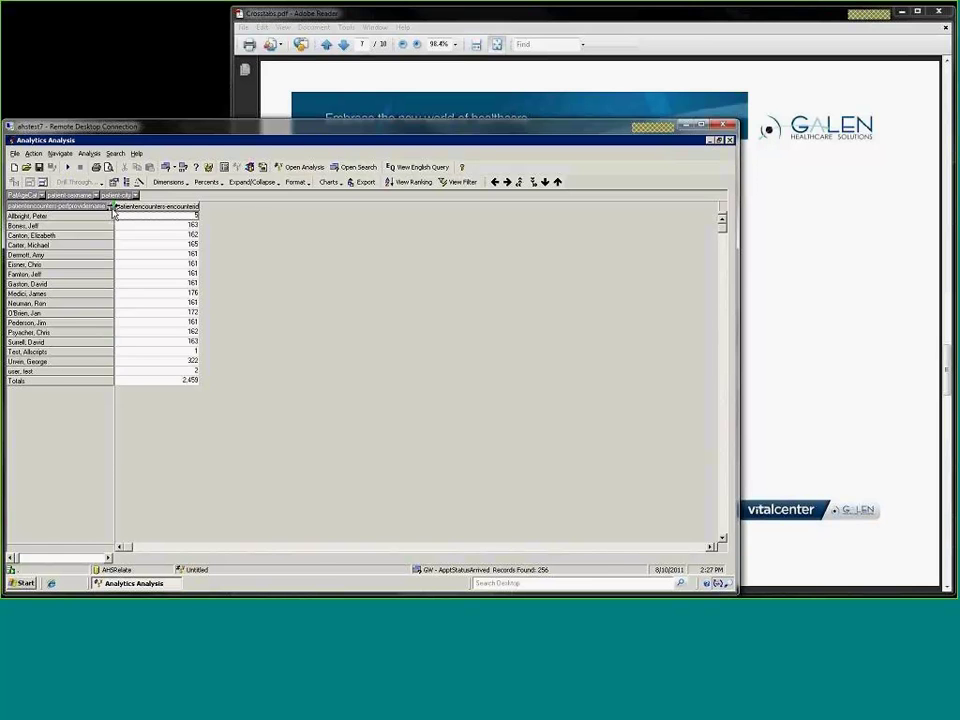
# Move patient-sexname into the rows and check counts such as a provider's 172 total and 2,459 overall
pyautogui.moveTo(113, 212); pyautogui.dragTo(114, 212)
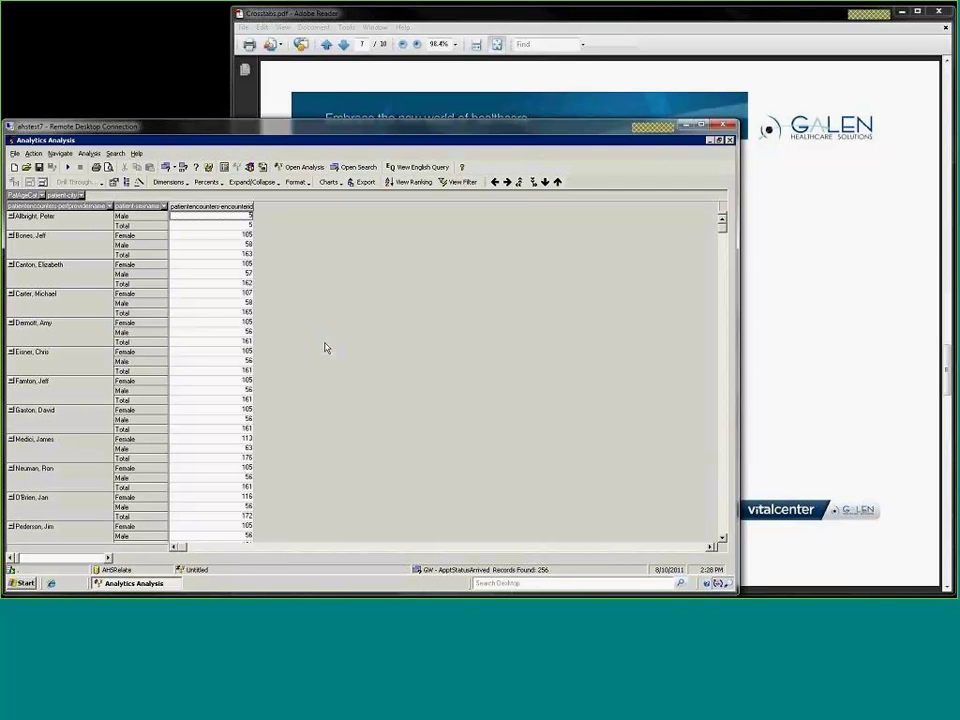
pyautogui.scroll(-2, 293, 356)
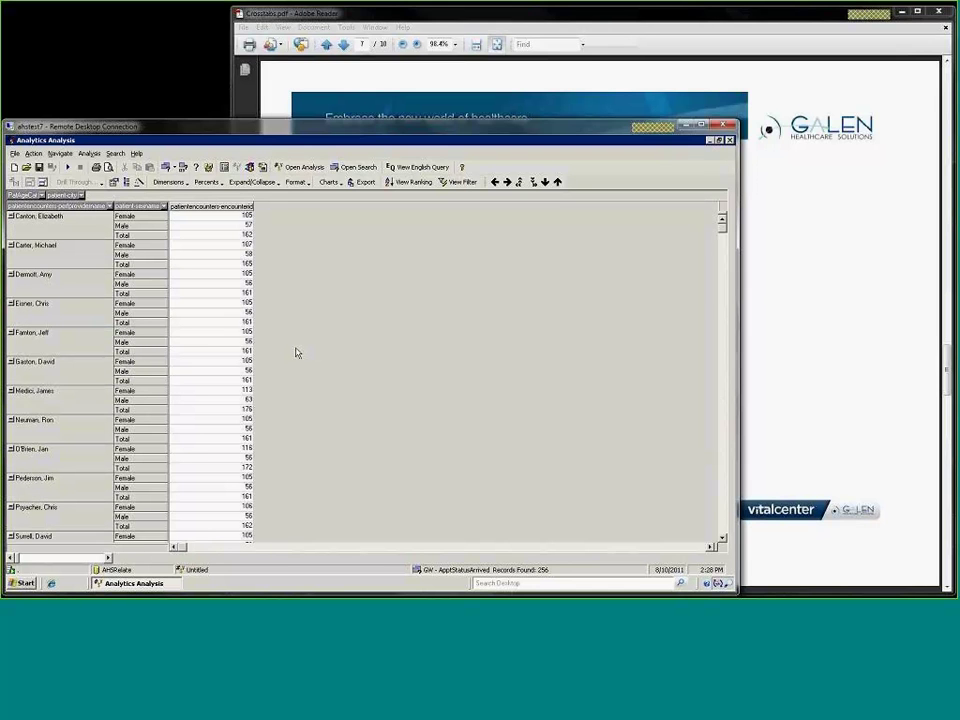
pyautogui.scroll(-2, 298, 352)
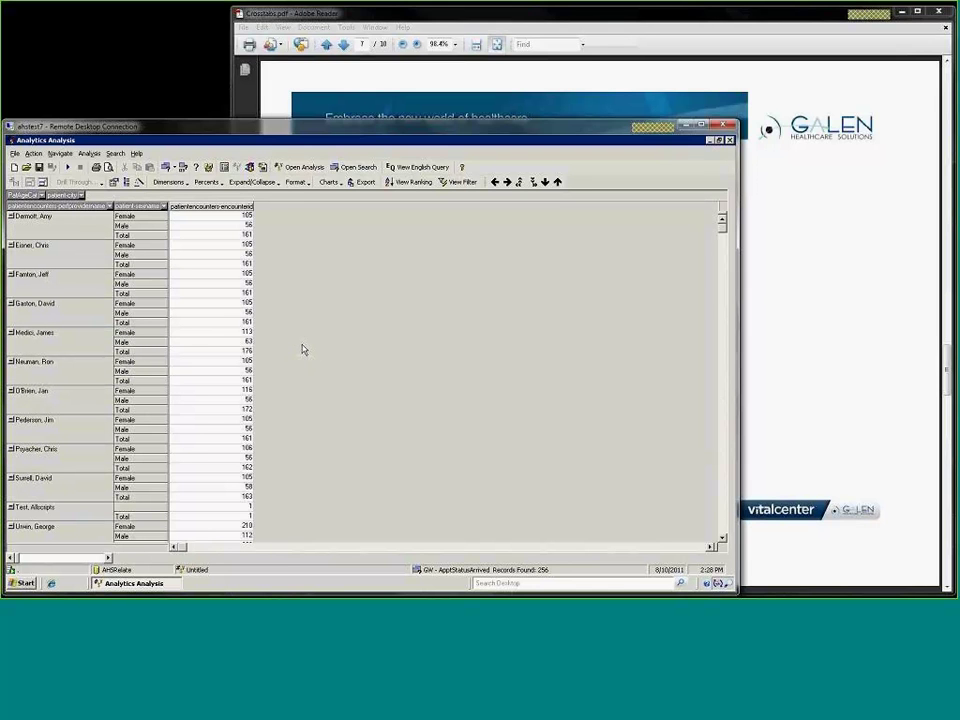
pyautogui.click(244, 408)
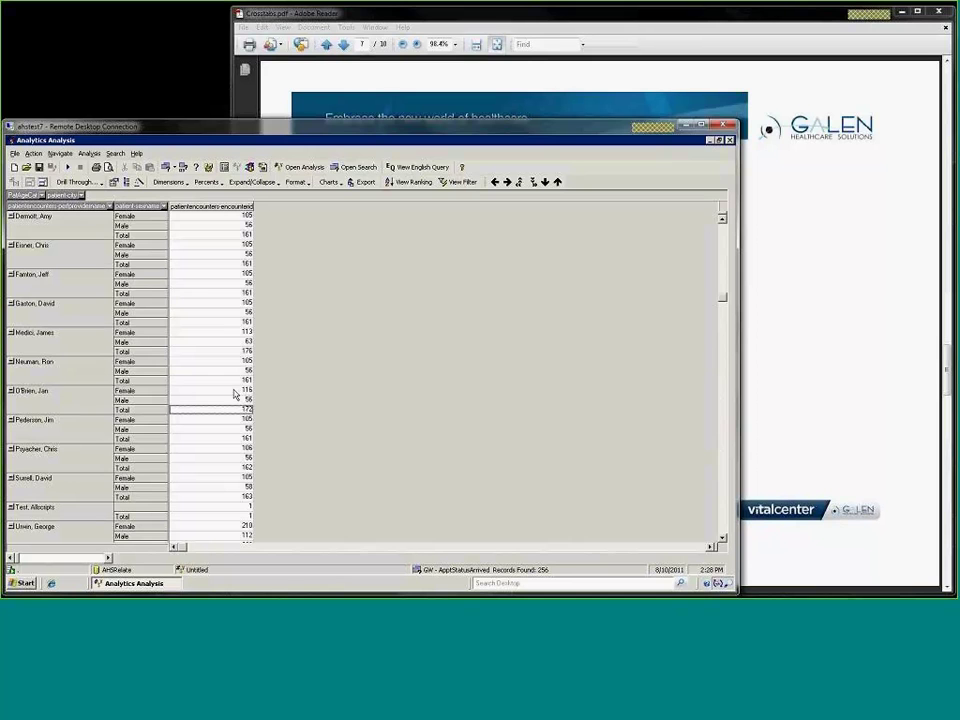
pyautogui.click(252, 400)
pyautogui.scroll(-2, 285, 393)
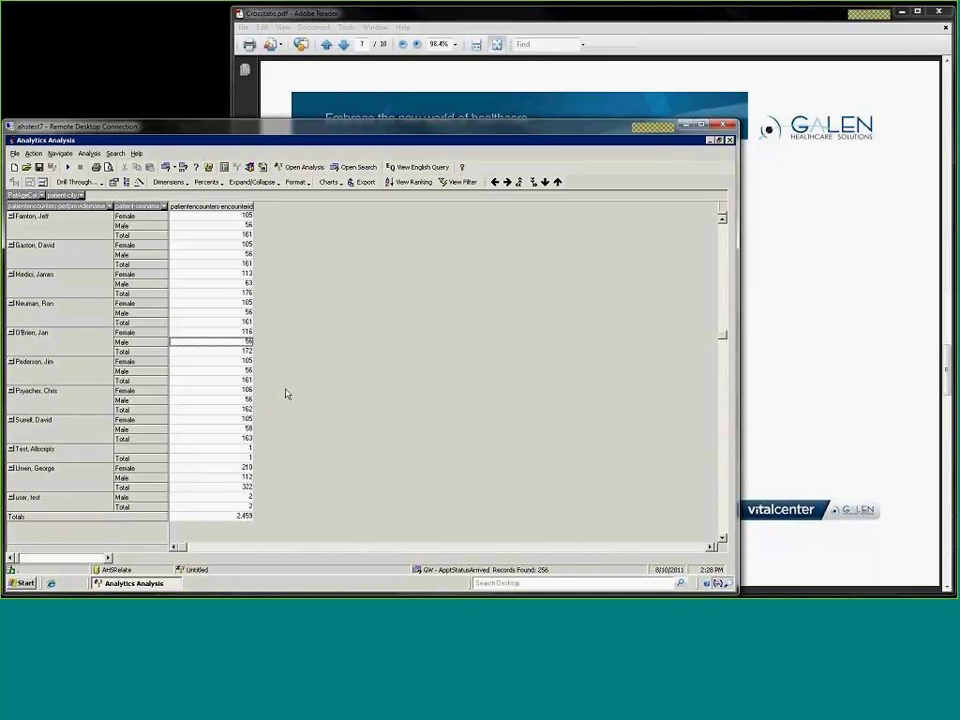
pyautogui.click(250, 516)
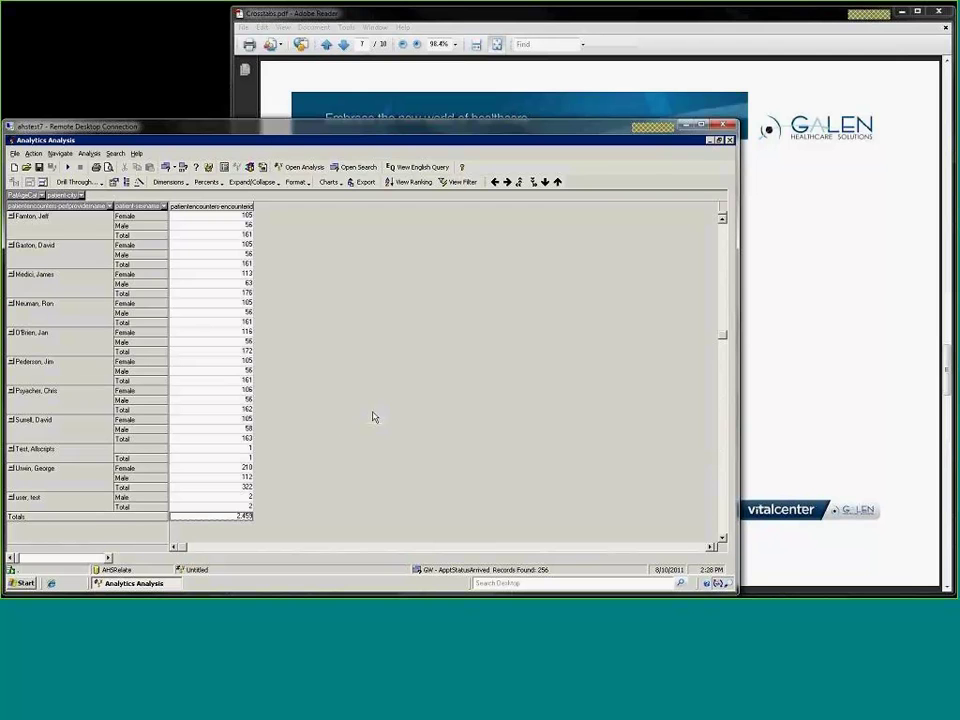
pyautogui.scroll(6, 360, 420)
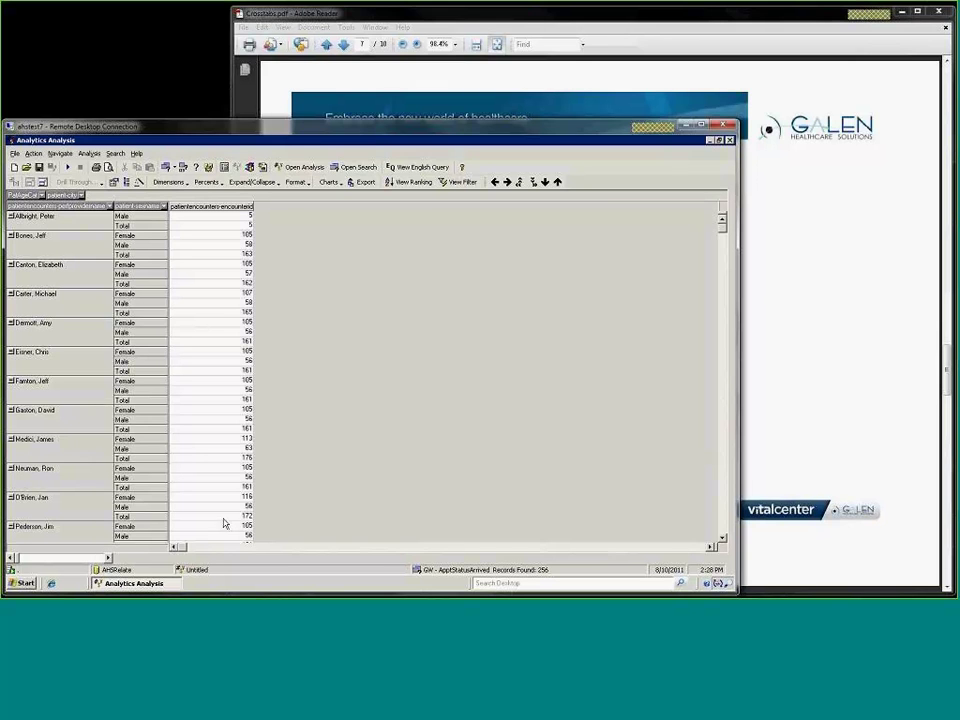
pyautogui.click(164, 206)
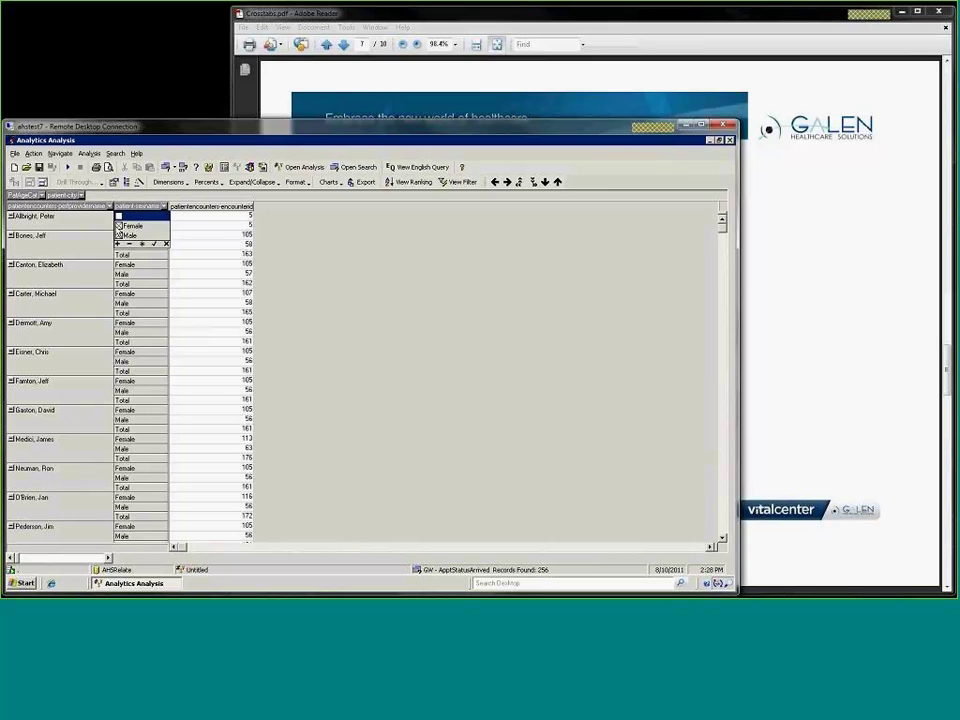
pyautogui.click(126, 226)
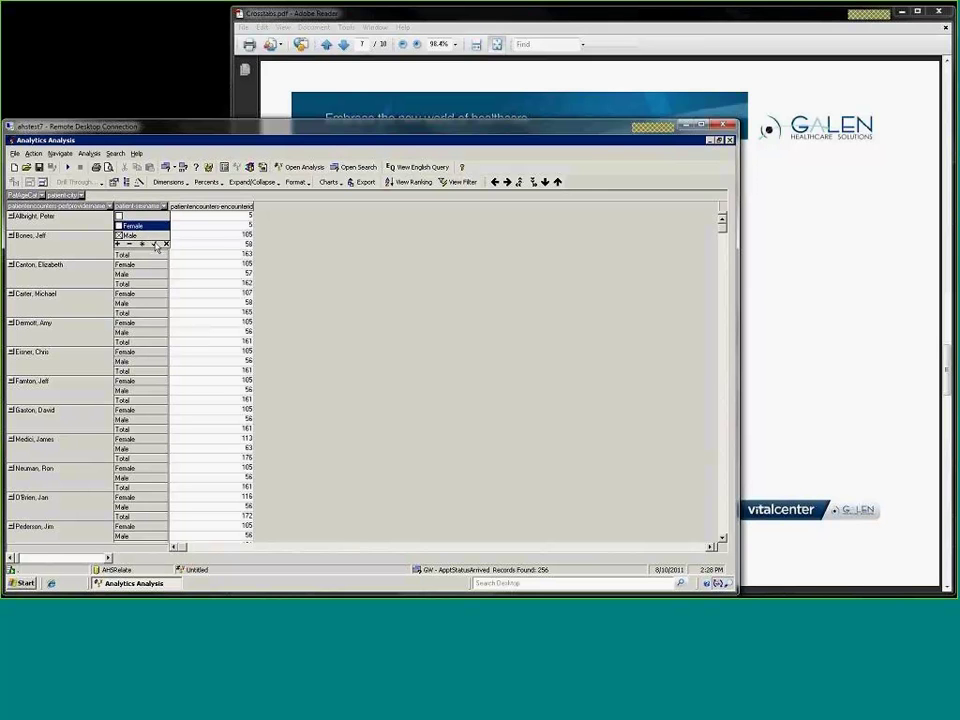
pyautogui.click(155, 245)
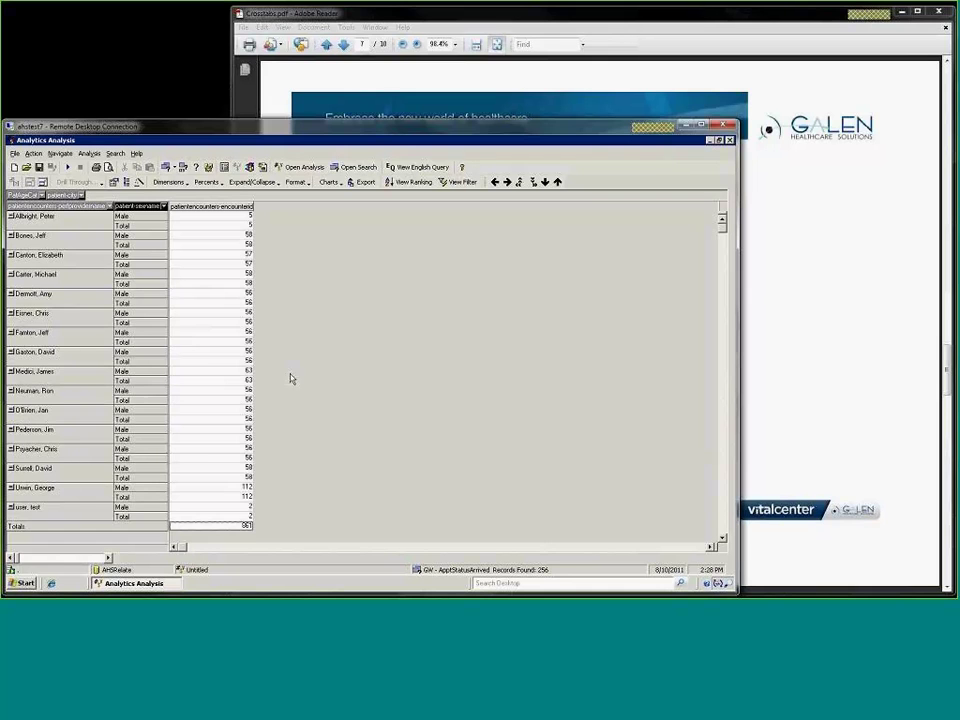
pyautogui.scroll(-1, 291, 377)
pyautogui.scroll(1, 269, 492)
pyautogui.click(162, 205)
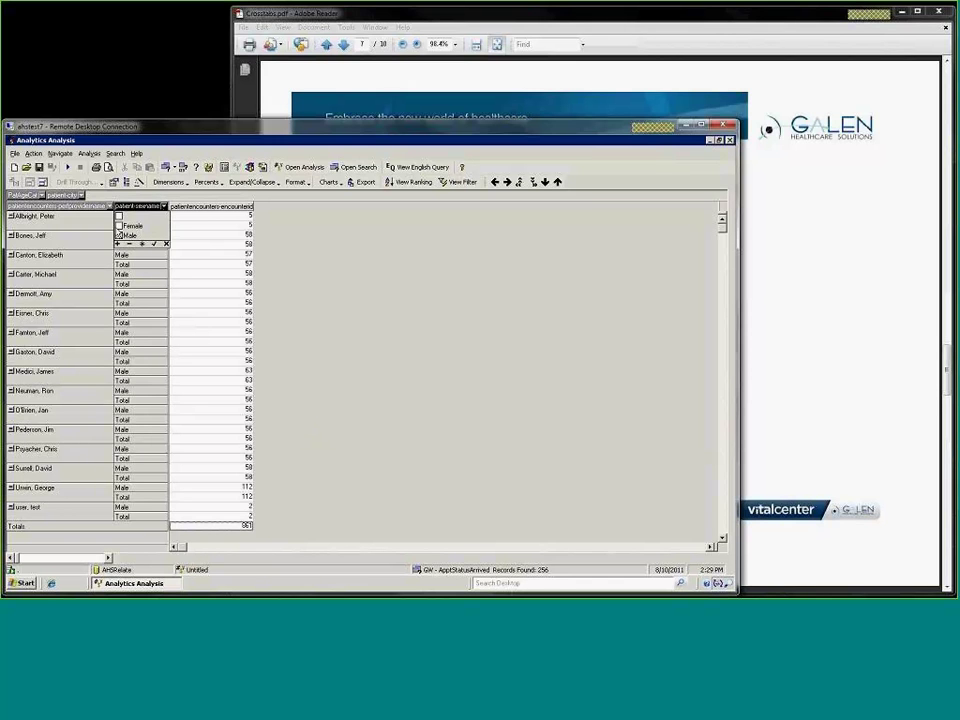
pyautogui.click(152, 244)
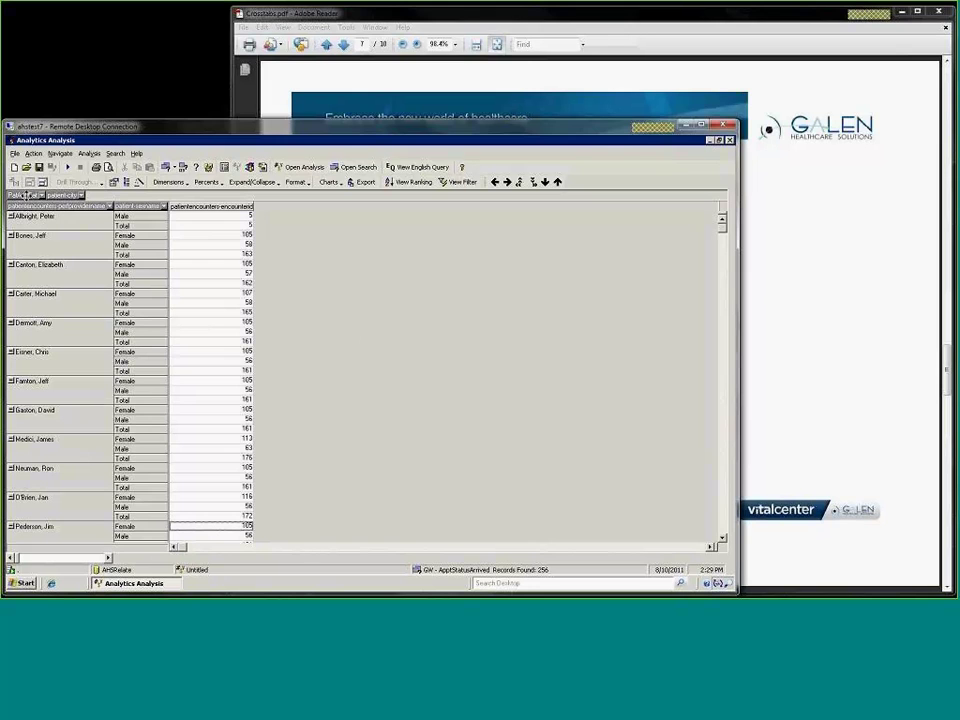
# Place PatAgeCat as the column dimension, giving columns a. Age 0-5 through f. Age >79 plus Total
pyautogui.moveTo(25, 195); pyautogui.dragTo(174, 209)
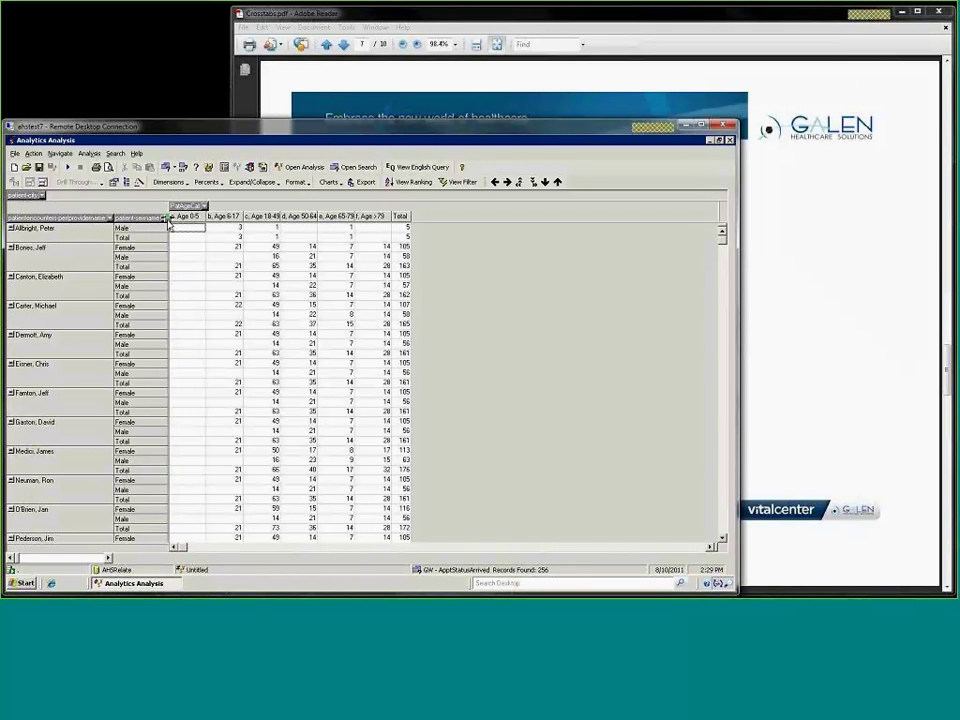
pyautogui.moveTo(169, 225); pyautogui.dragTo(170, 226)
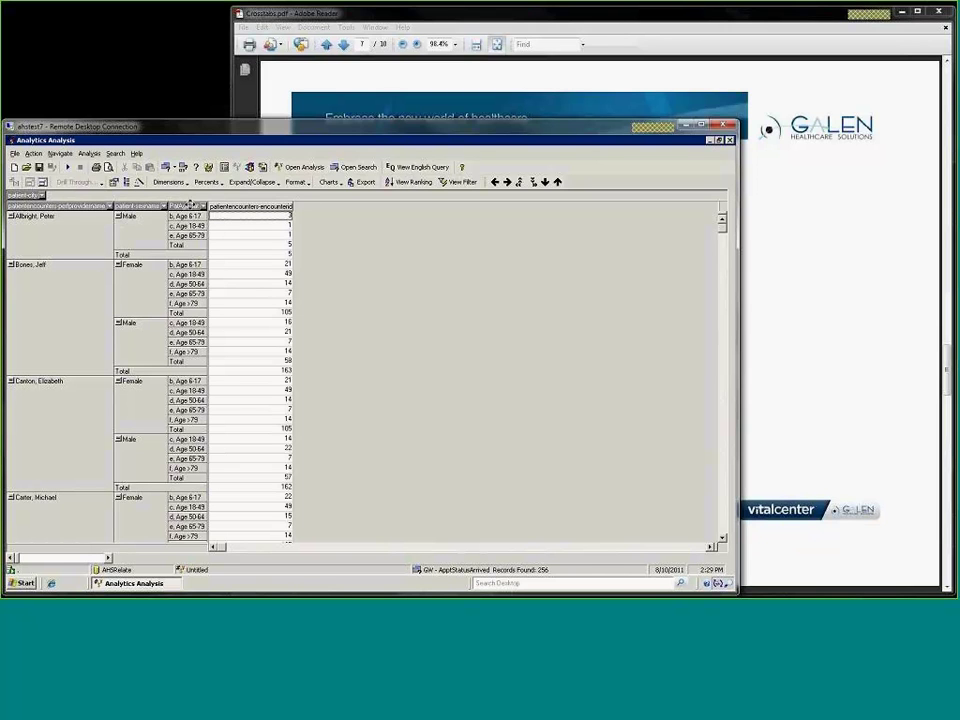
pyautogui.moveTo(198, 205); pyautogui.dragTo(178, 206)
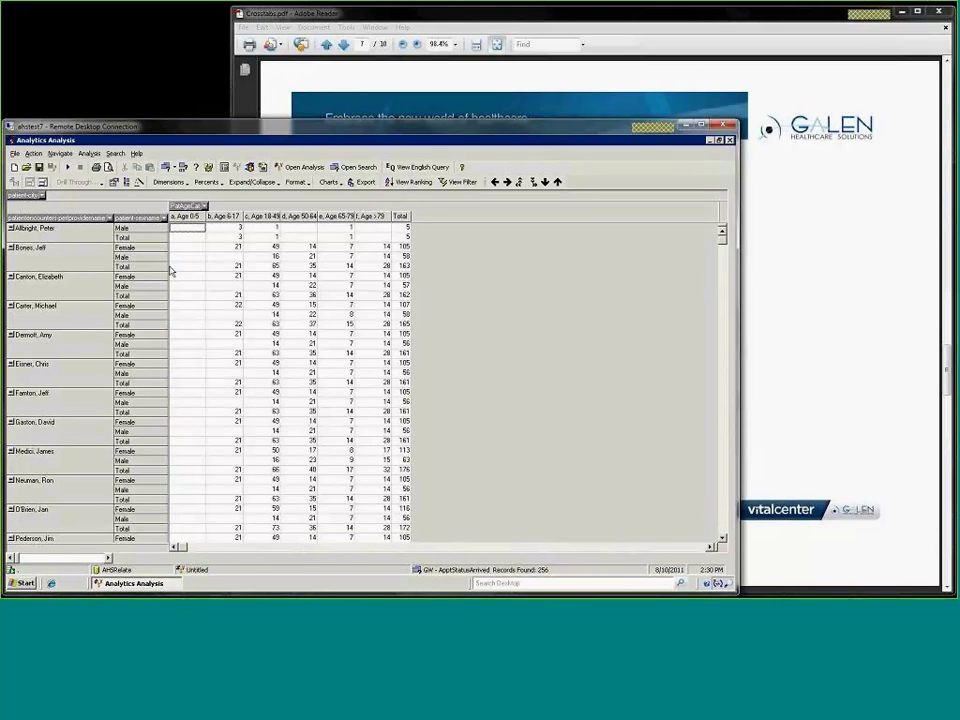
pyautogui.scroll(-2, 461, 335)
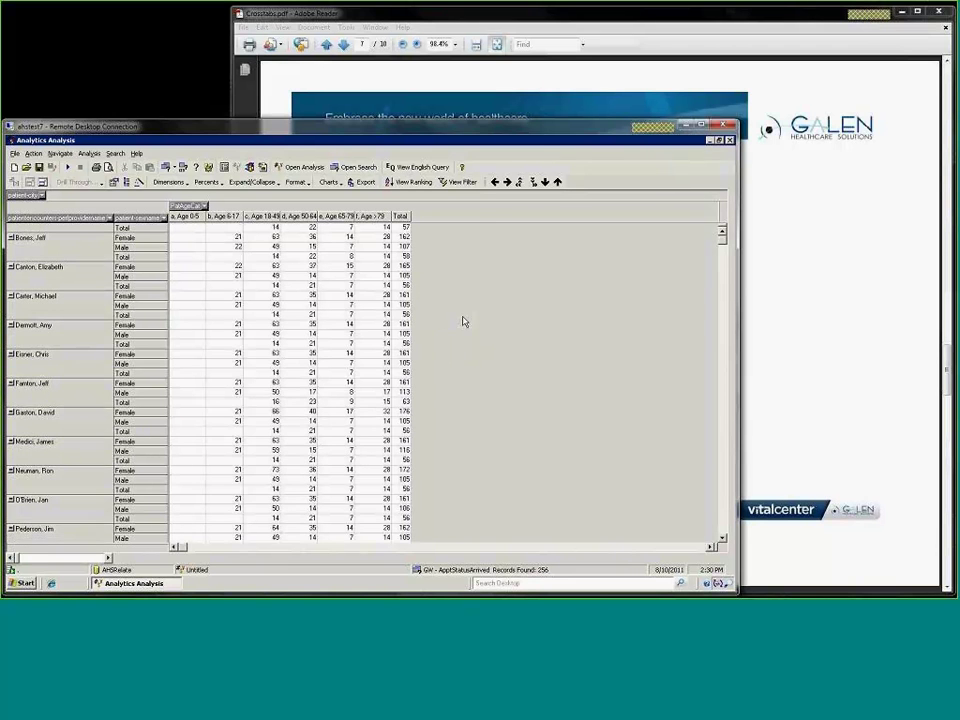
pyautogui.scroll(-7, 463, 321)
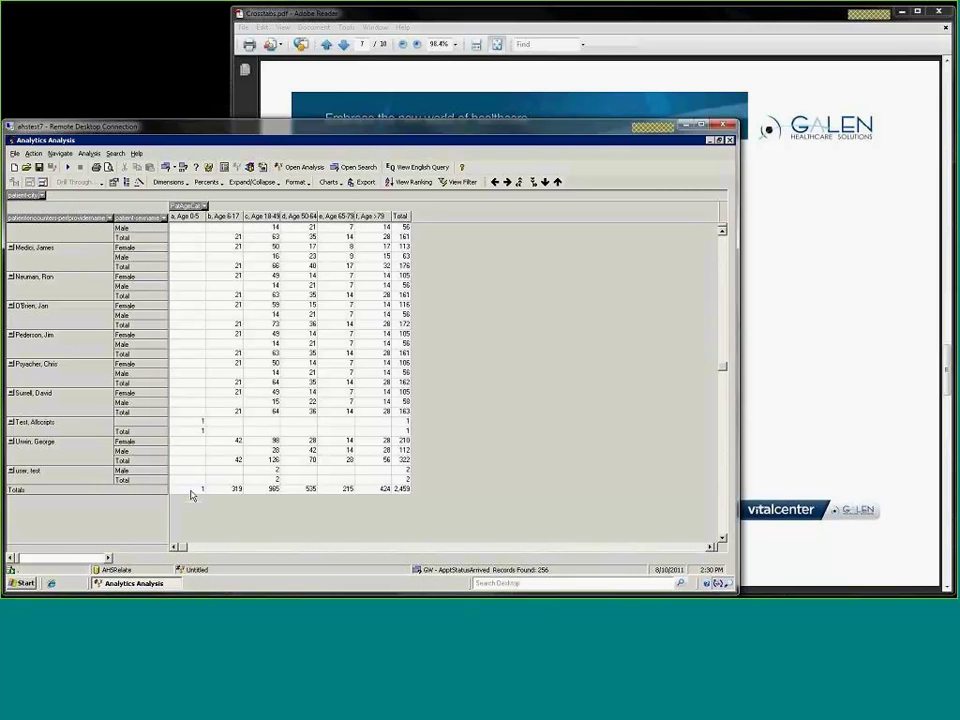
pyautogui.scroll(6, 236, 340)
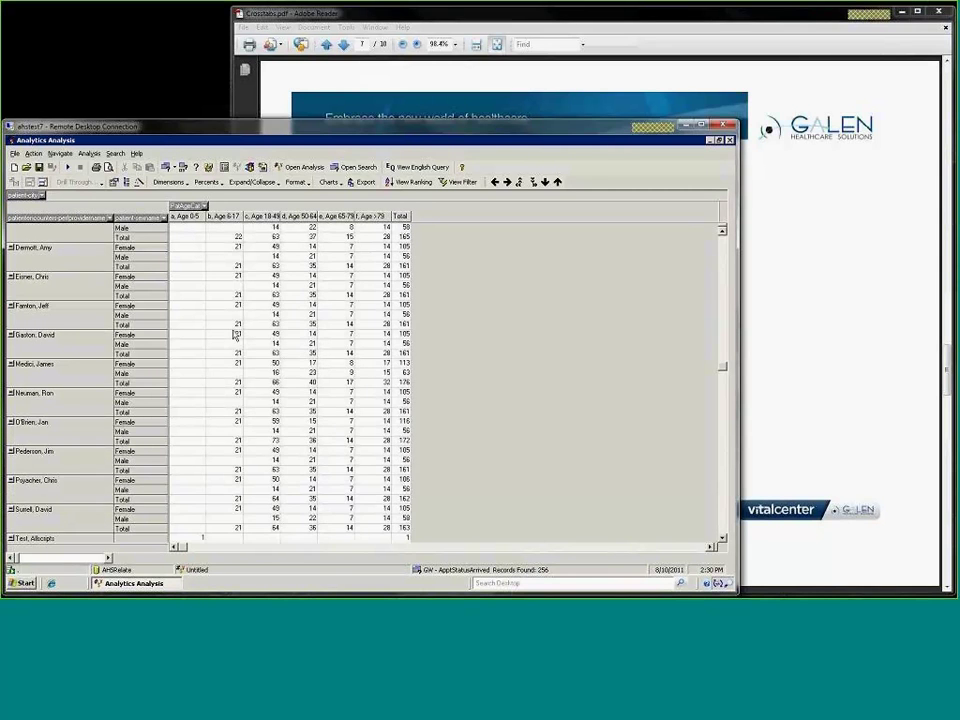
pyautogui.scroll(-2, 86, 528)
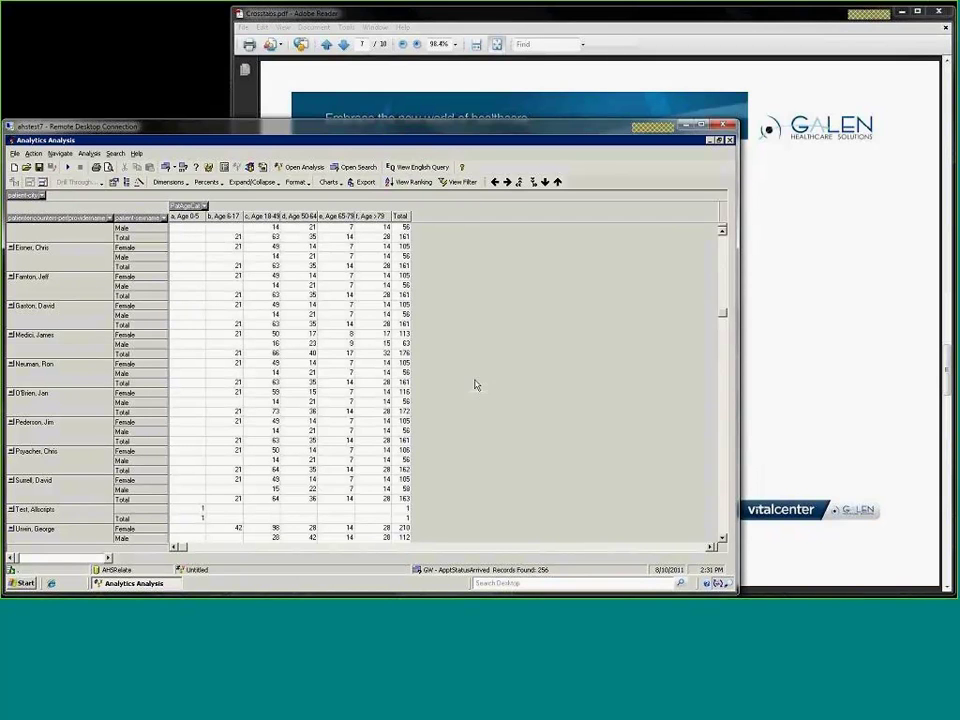
pyautogui.scroll(4, 474, 382)
pyautogui.scroll(1, 470, 372)
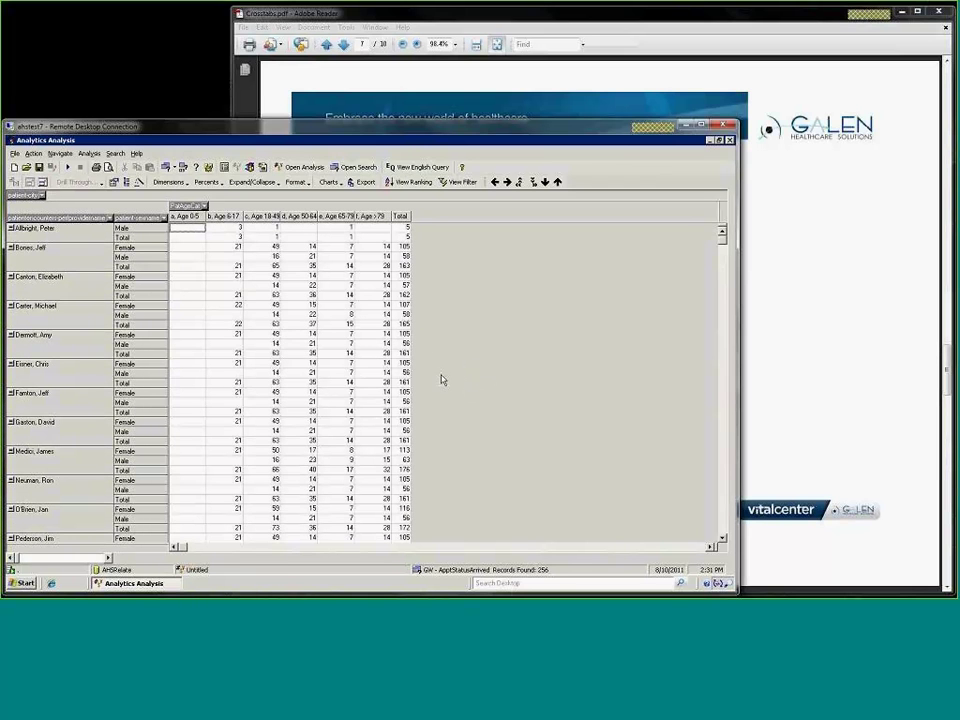